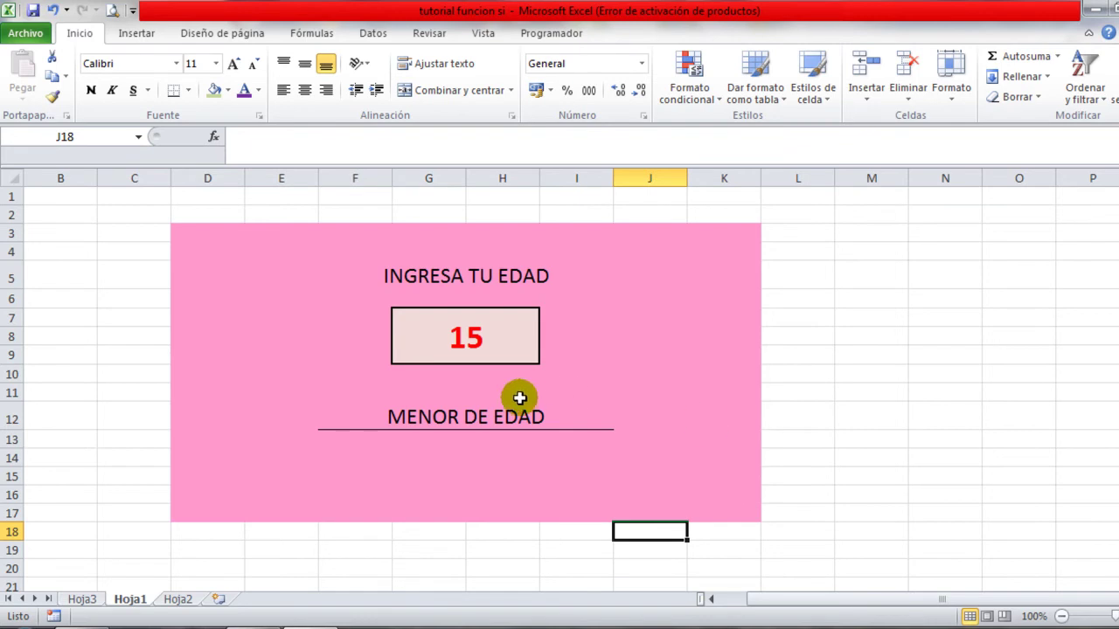
Enter 18 as the age in G7, then select the result cell F12
left_click(472, 325)
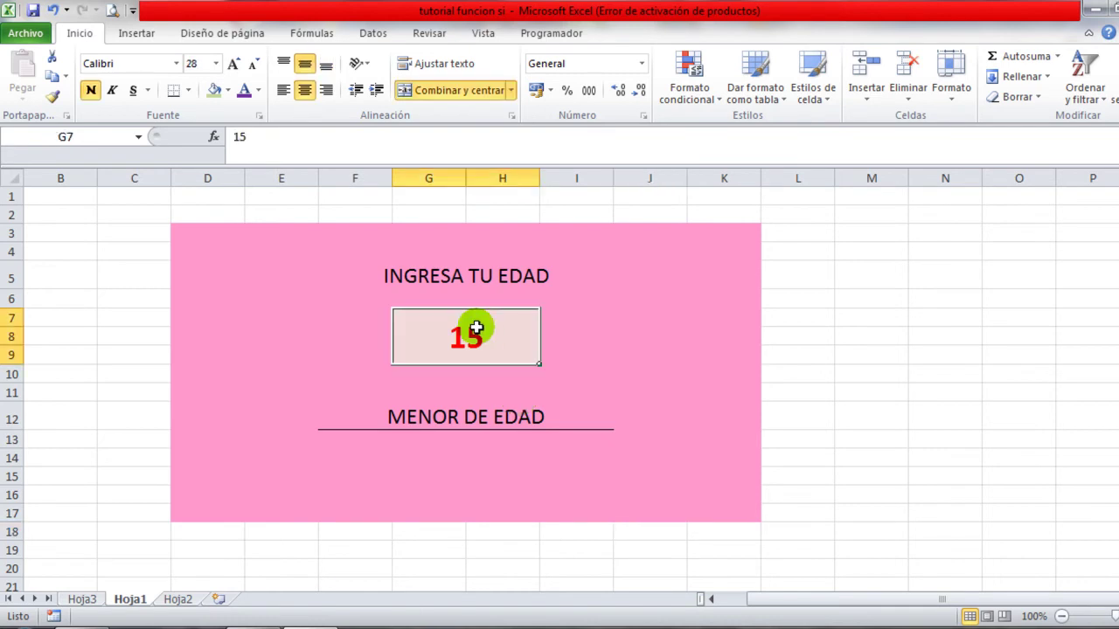
left_click(433, 418)
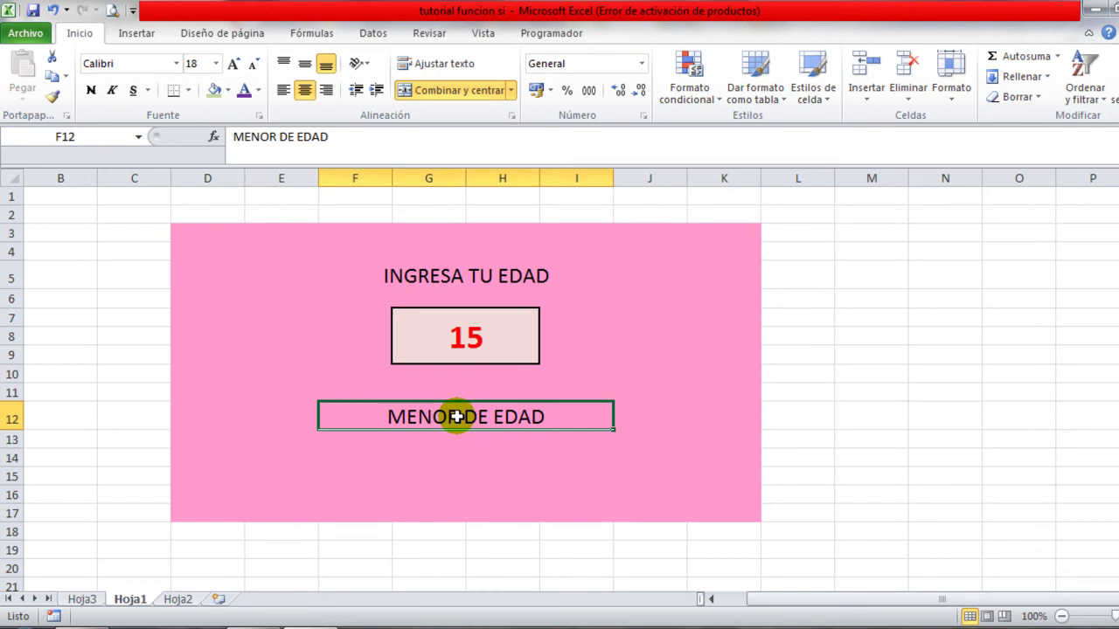
left_click(487, 339)
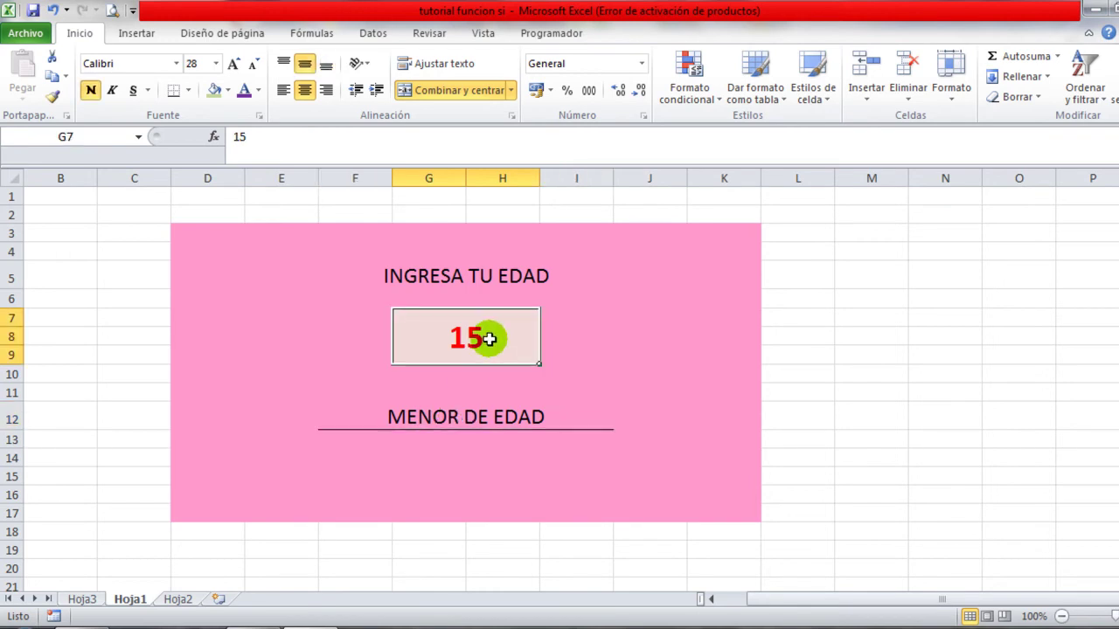
type("1")
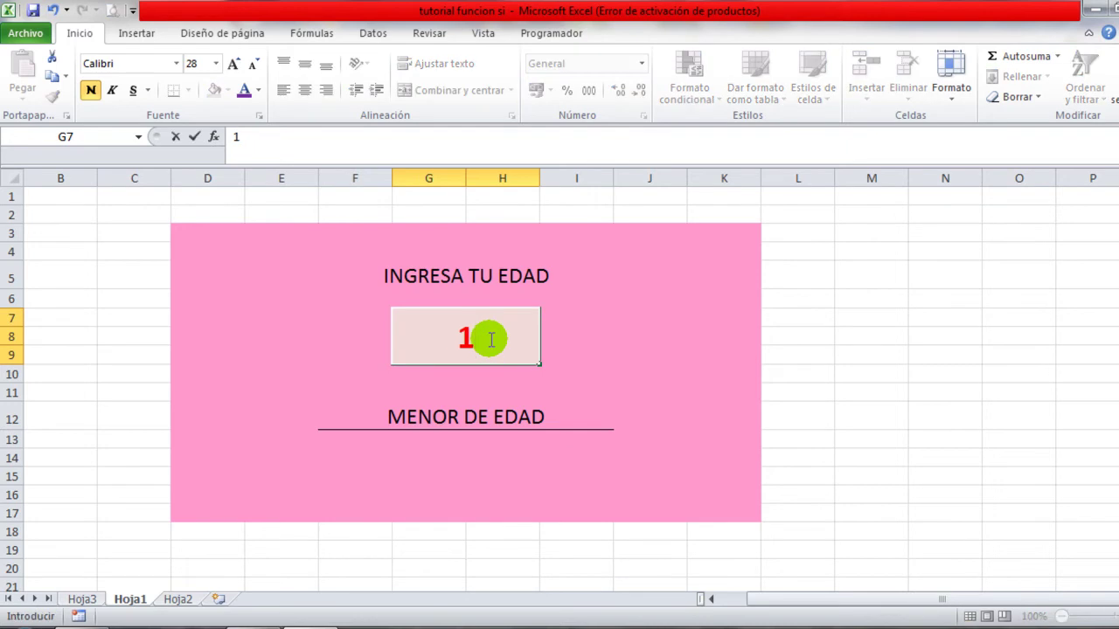
type("8")
key("Return")
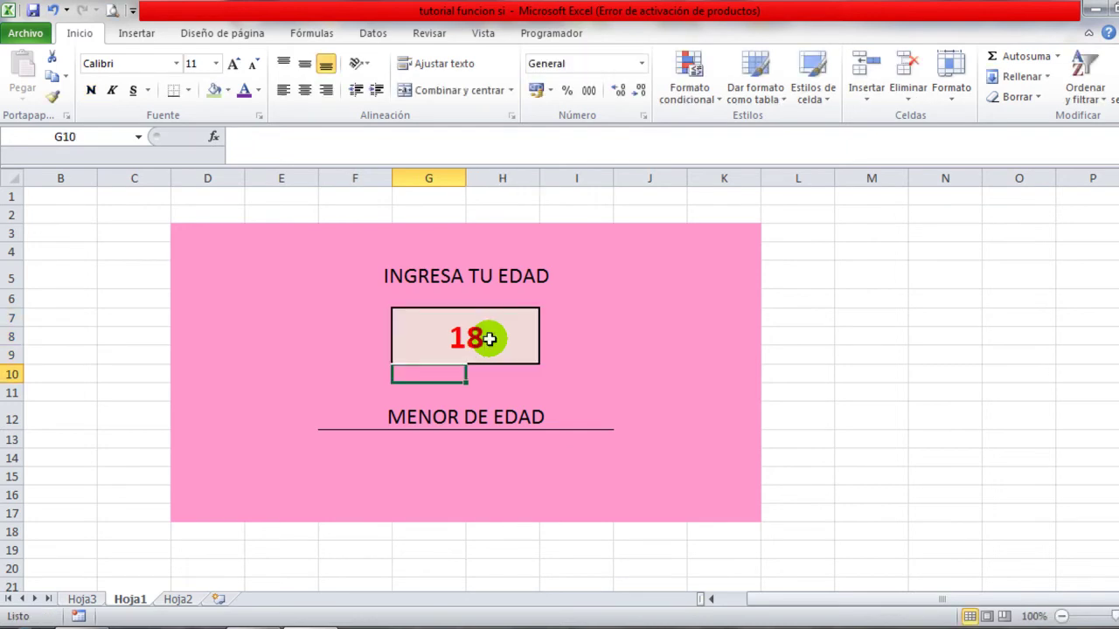
left_click(456, 411)
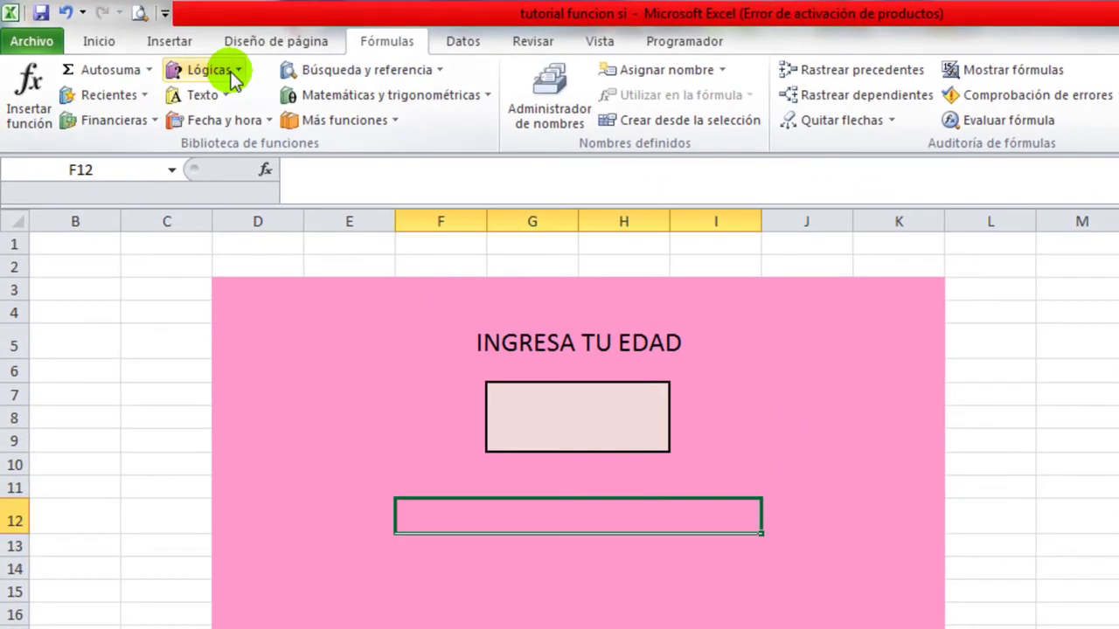
Insert the SI function into F12 from the Lógicas list and move its arguments dialog aside
left_click(234, 77)
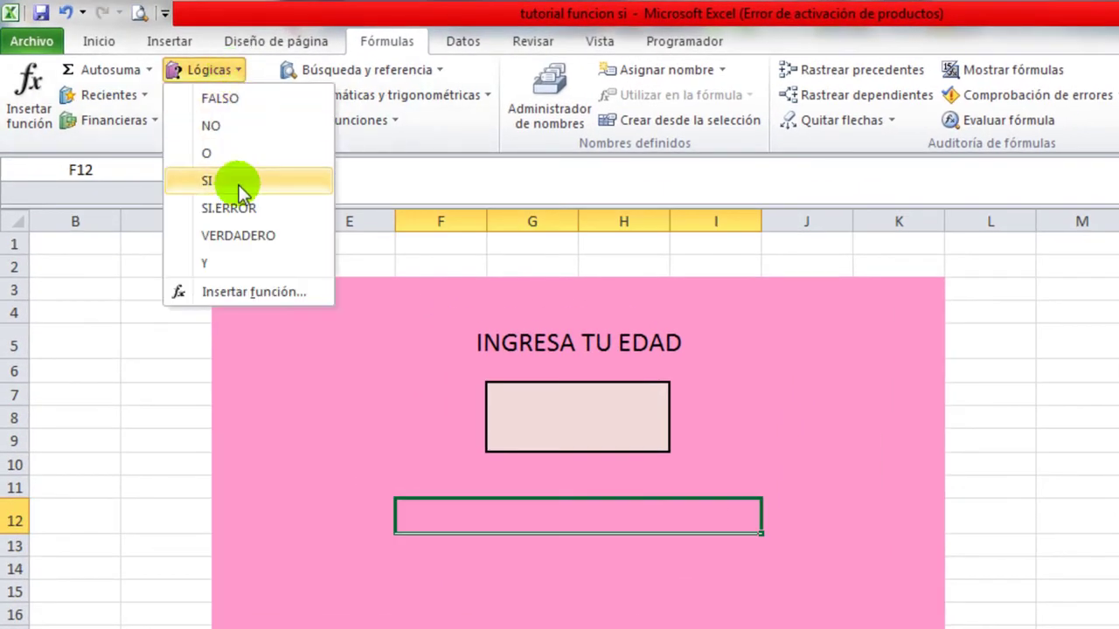
left_click(238, 185)
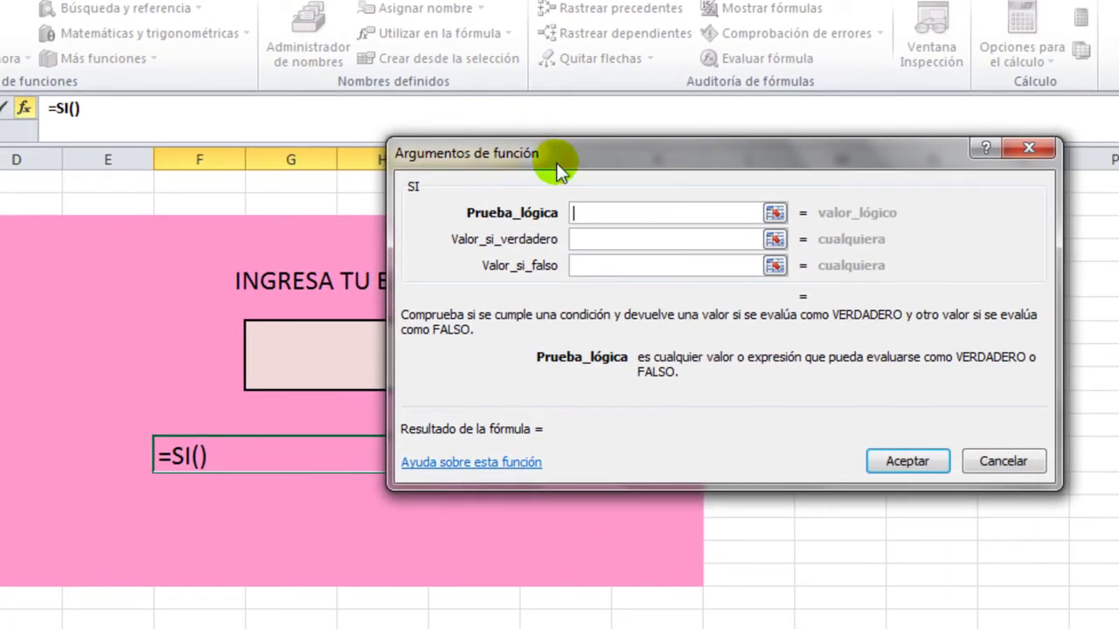
left_click_drag(559, 171, 625, 51)
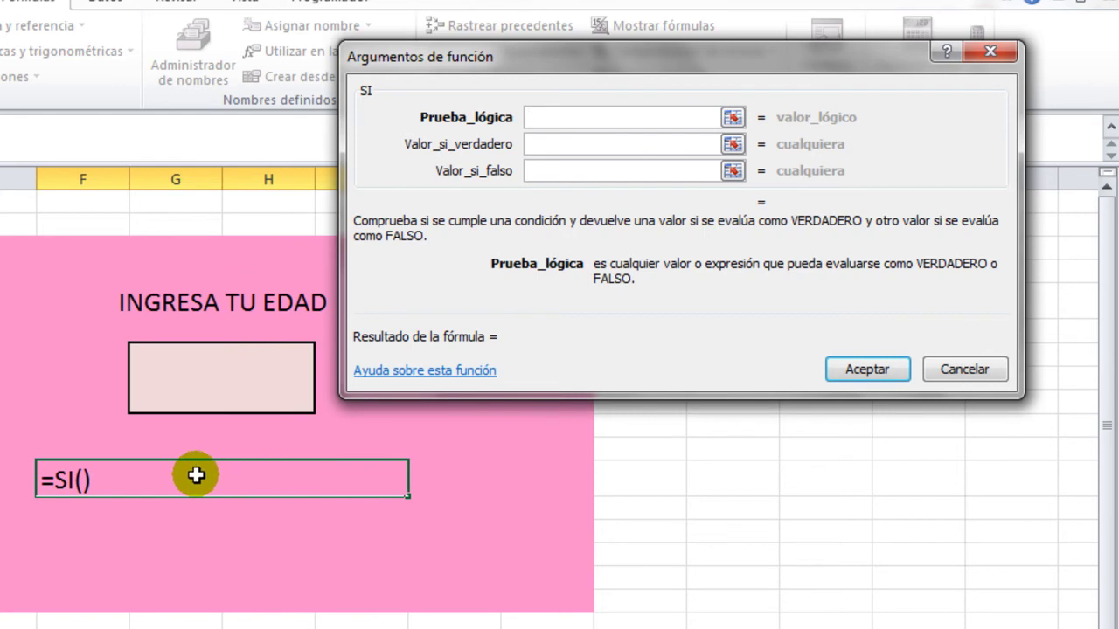
Review the value-if-true and value-if-false argument descriptions, then return to the logical test
left_click(538, 144)
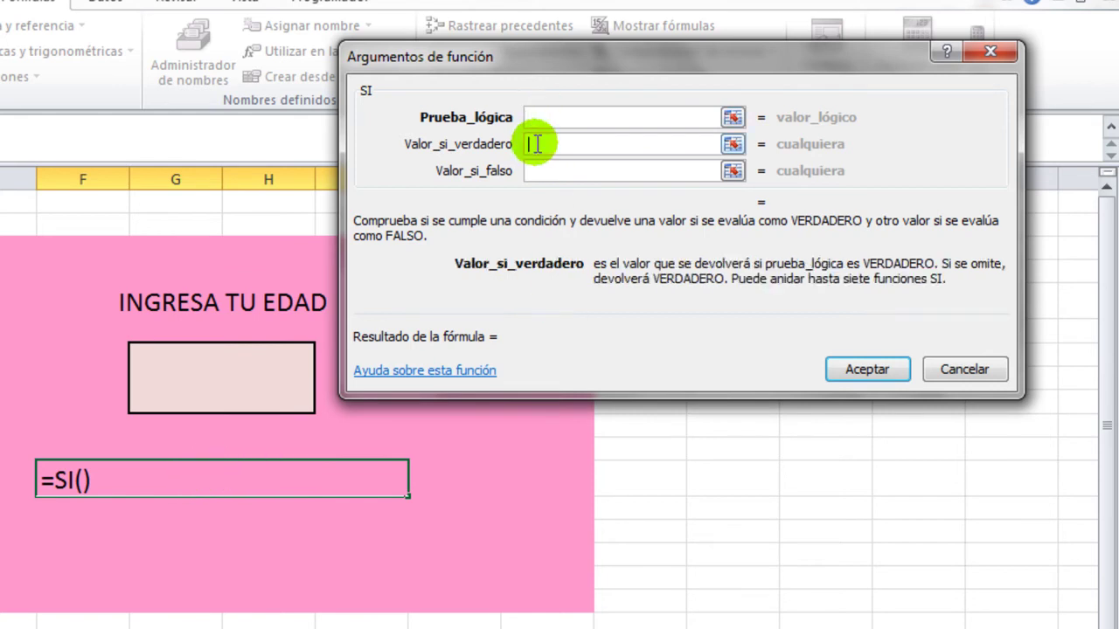
left_click(539, 119)
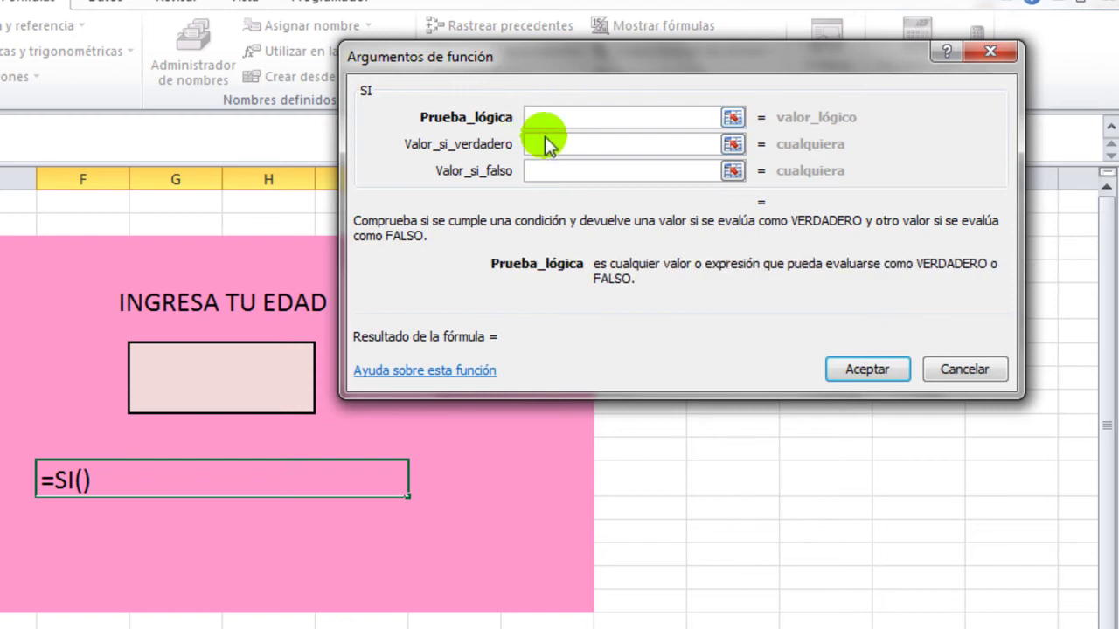
left_click(542, 145)
left_click(547, 173)
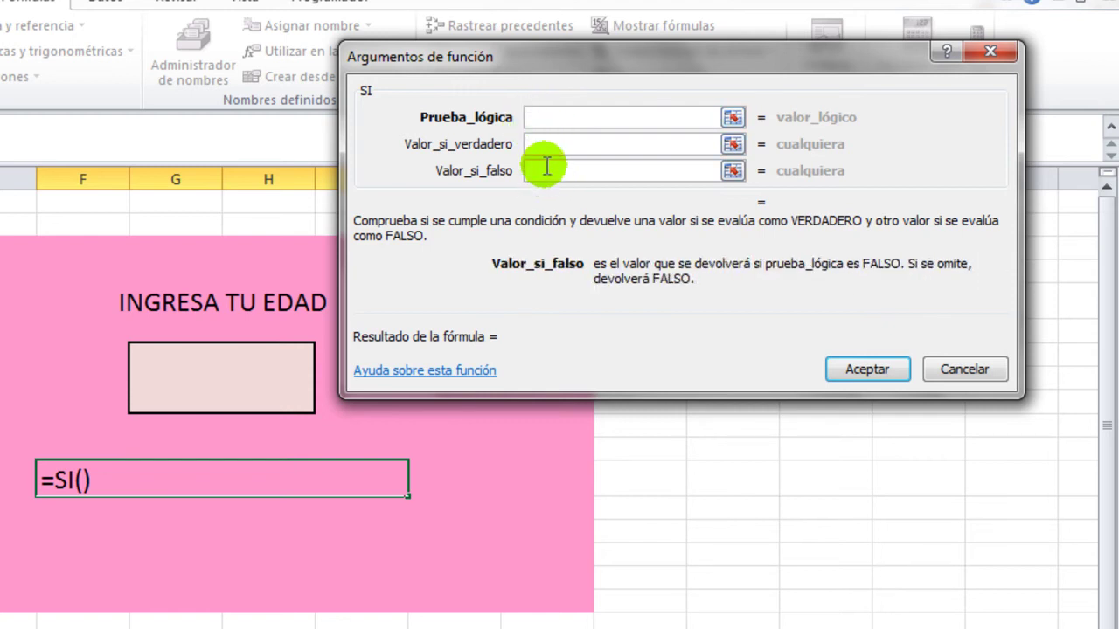
left_click(535, 117)
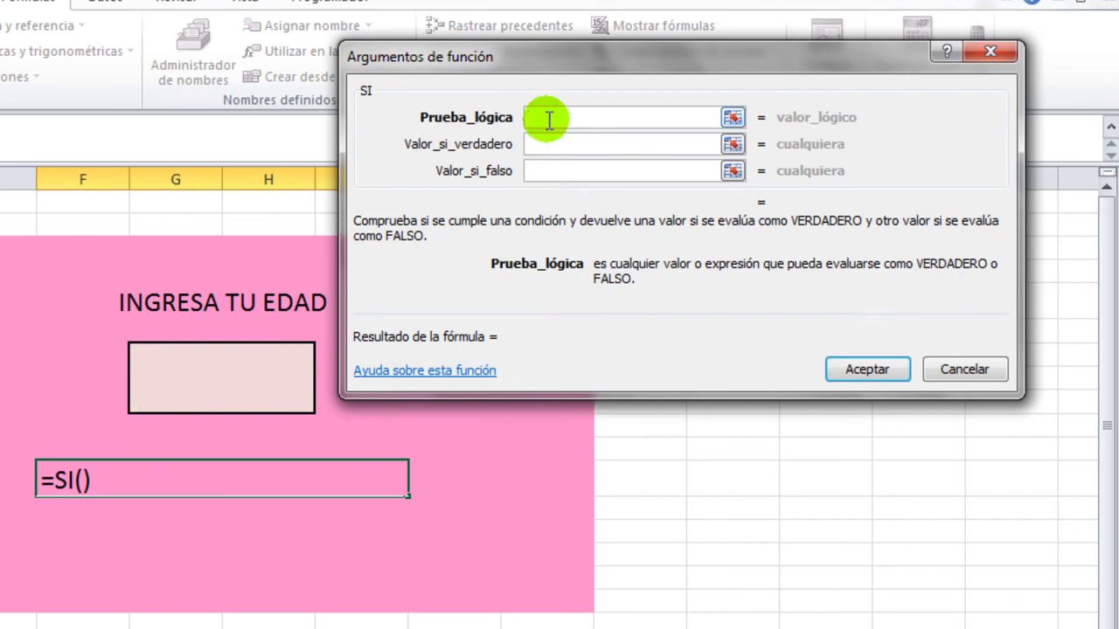
Set the SI logical test to G7>=18
left_click(254, 388)
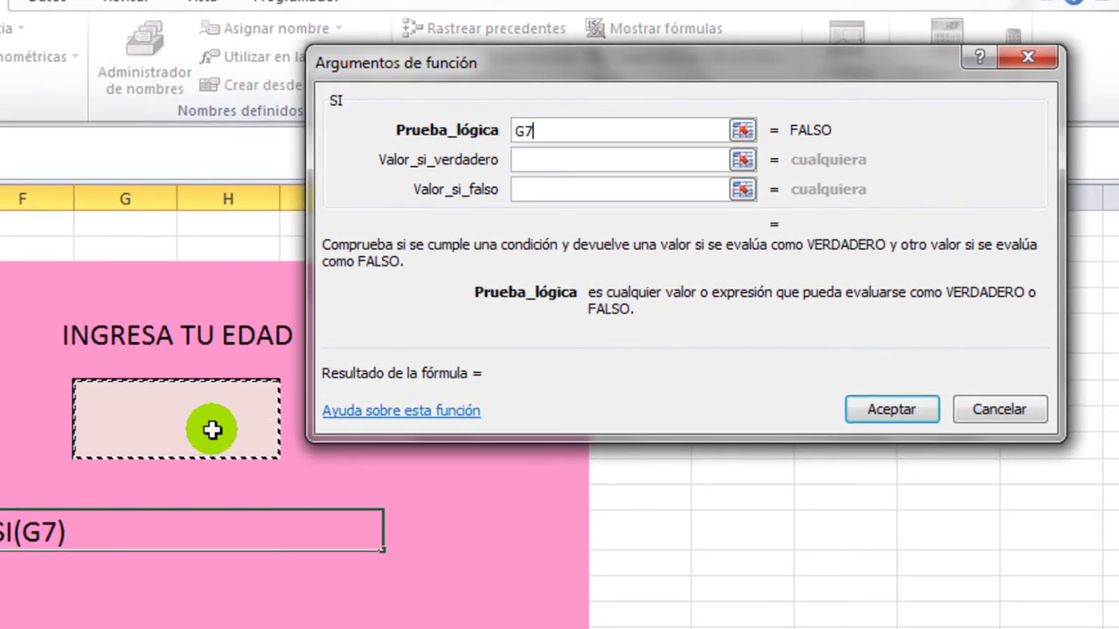
type(">=18")
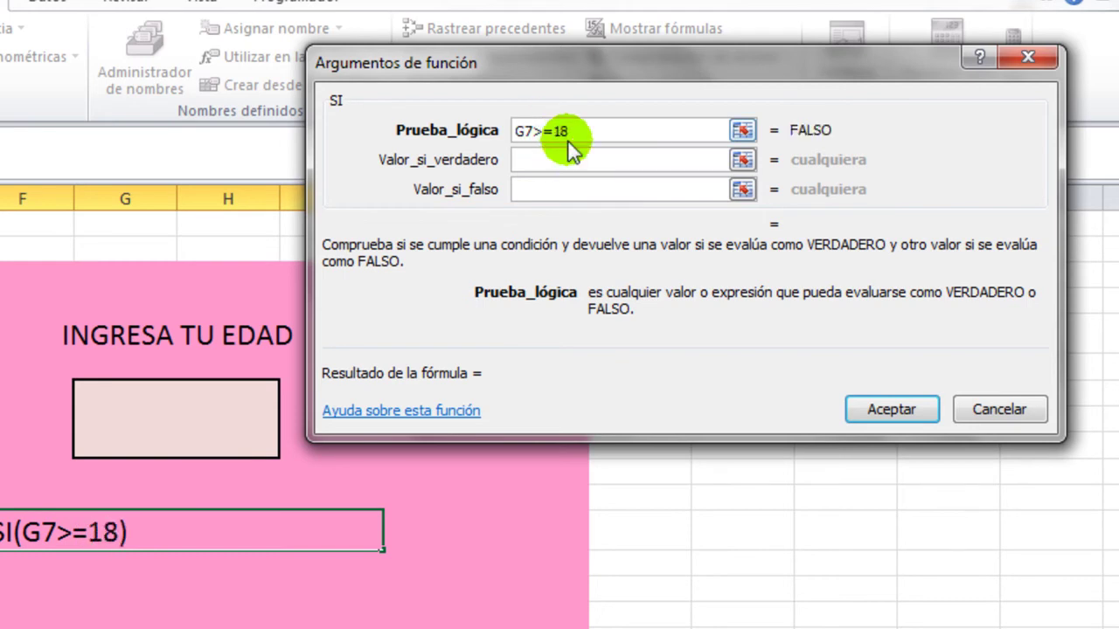
left_click_drag(566, 132, 513, 133)
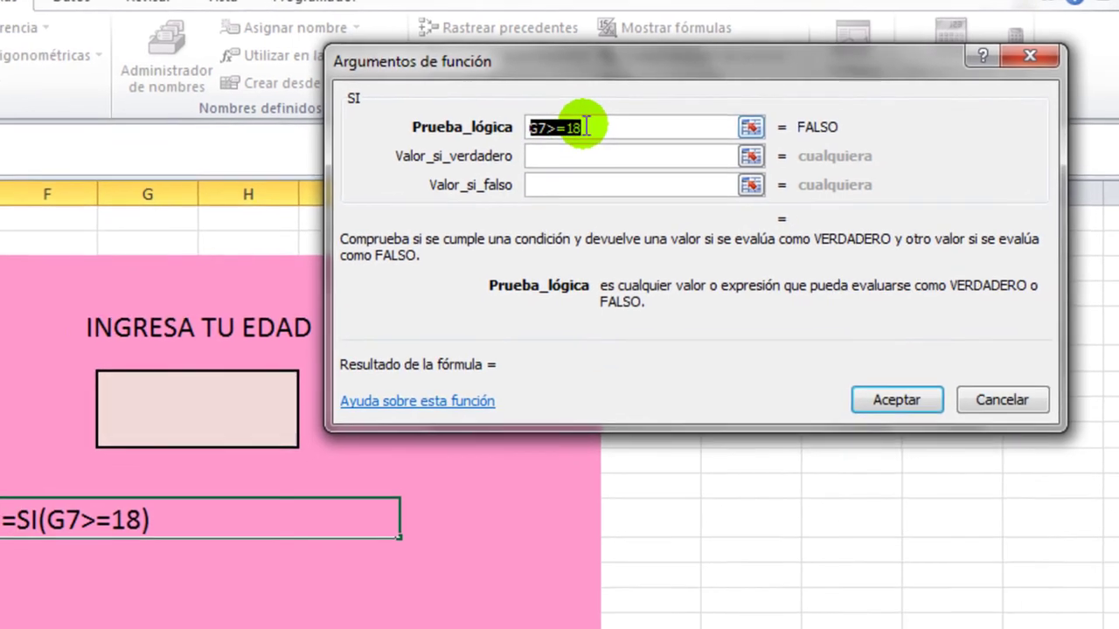
left_click(586, 127)
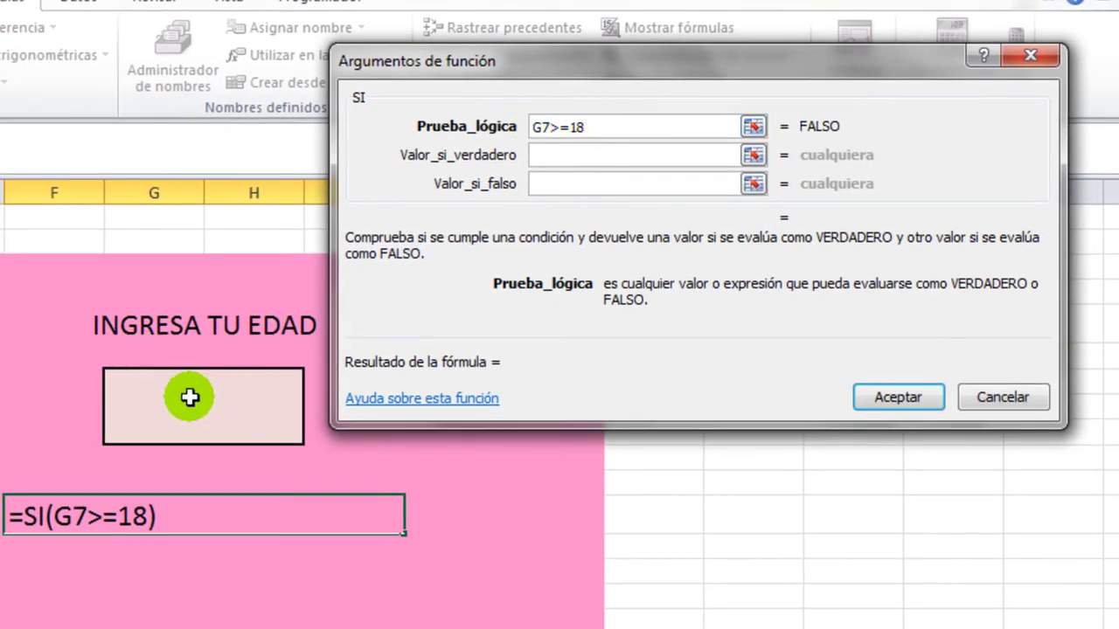
Enter MAYOR DE EDAD as the true value and MENOR DE EDAD as the false value, fixing the spacing
left_click(554, 155)
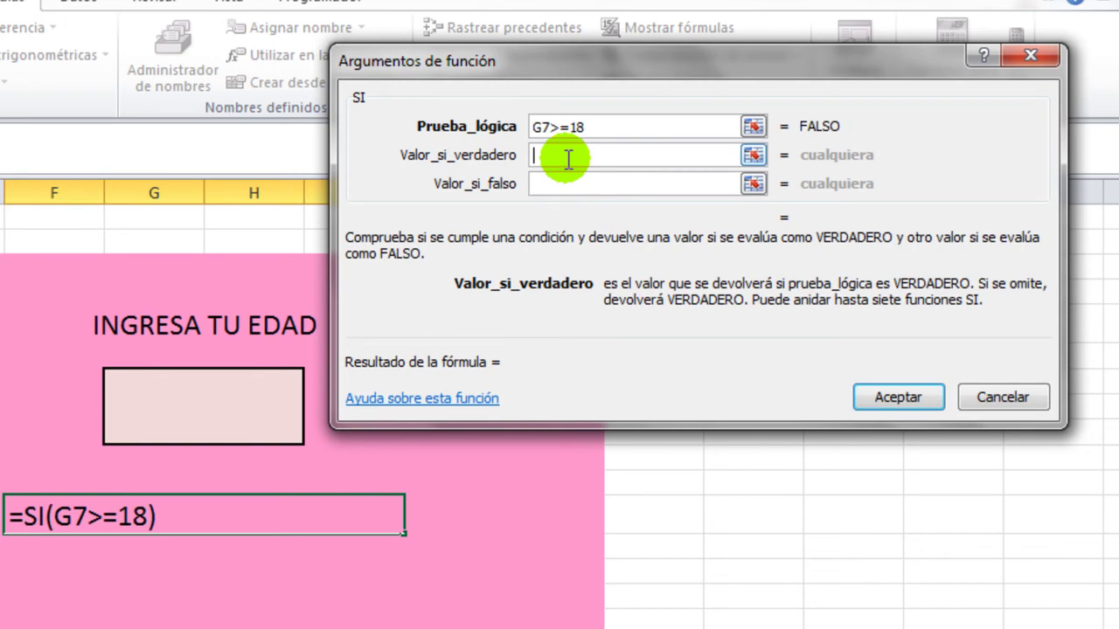
type("MAYORDE EDAD")
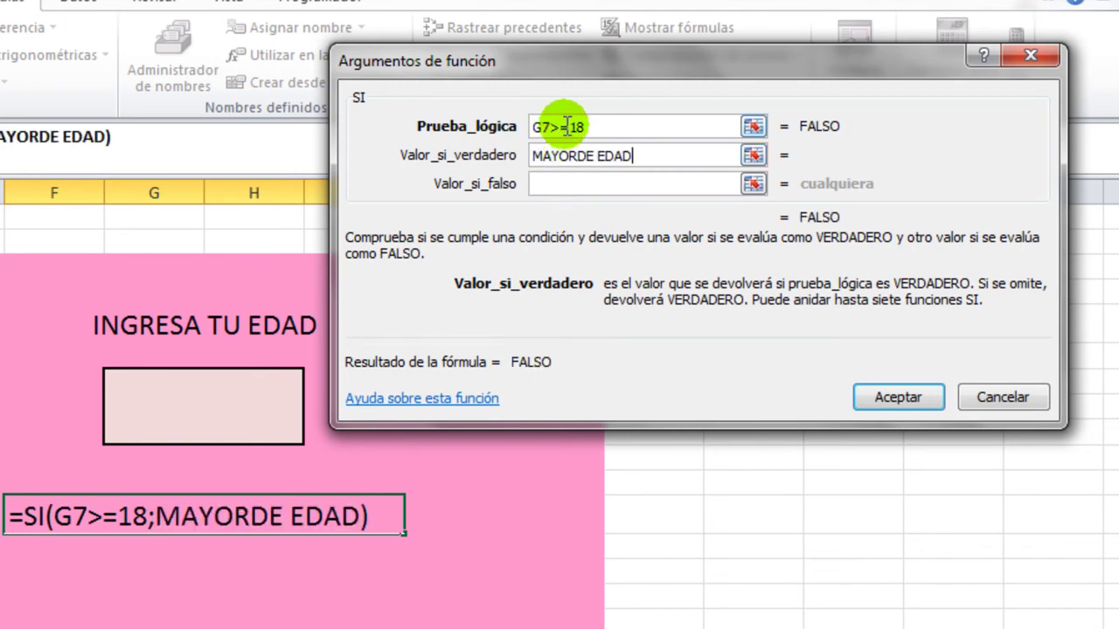
left_click(545, 184)
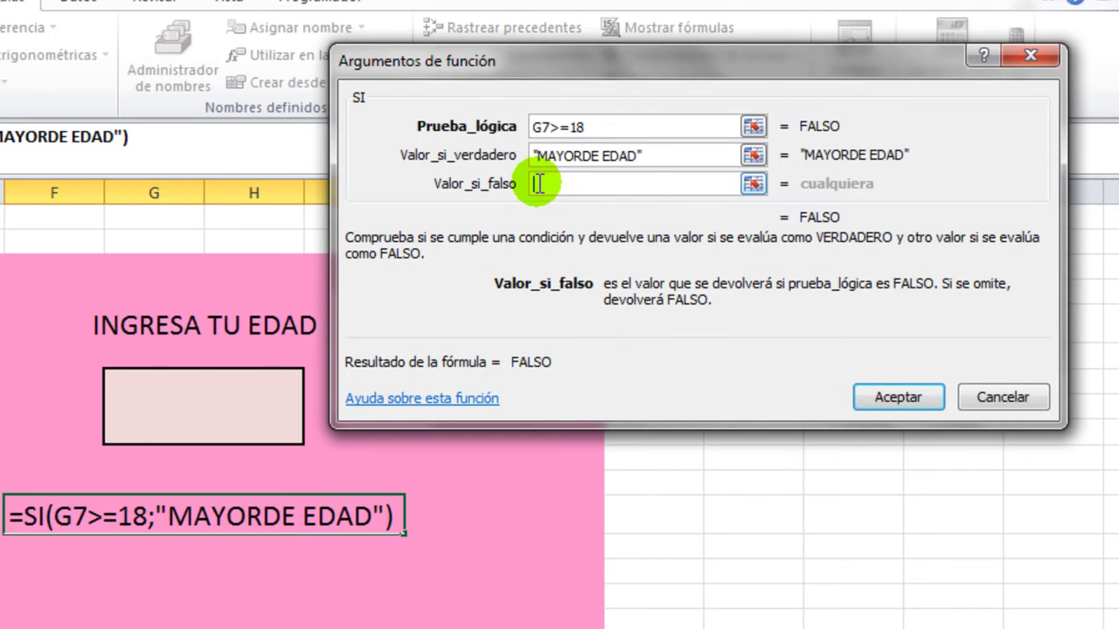
type("MENO")
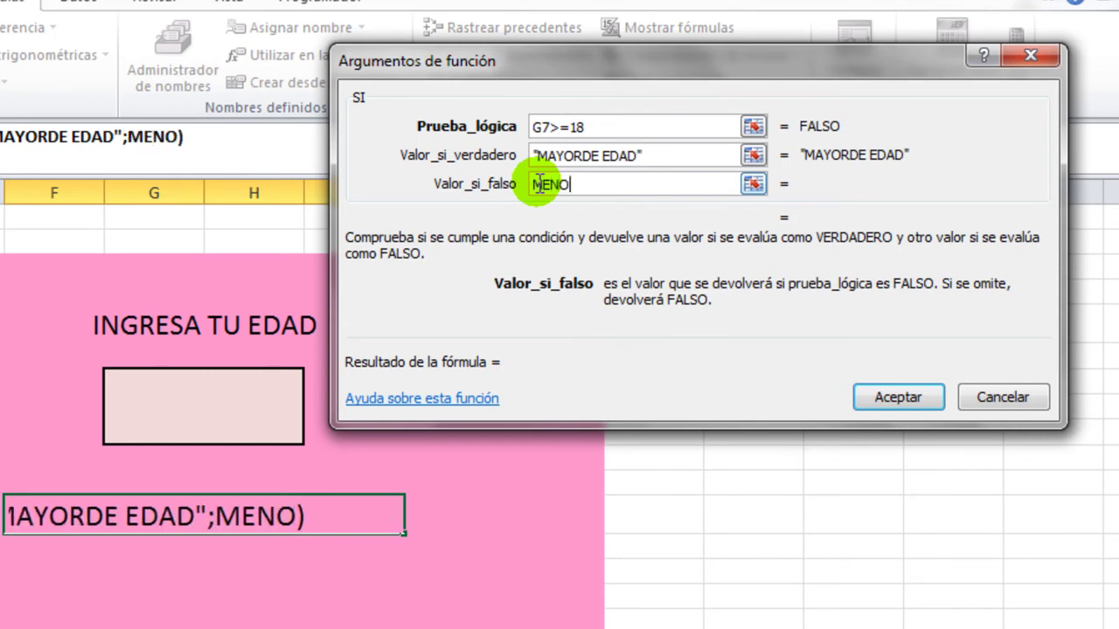
type("R DE EDAD")
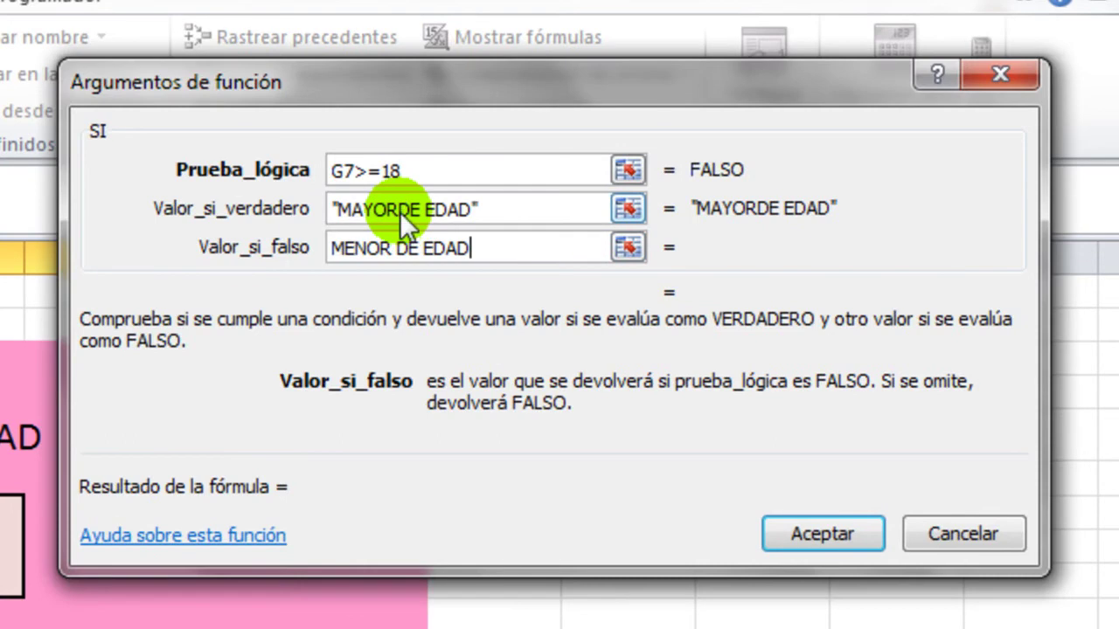
left_click(407, 212)
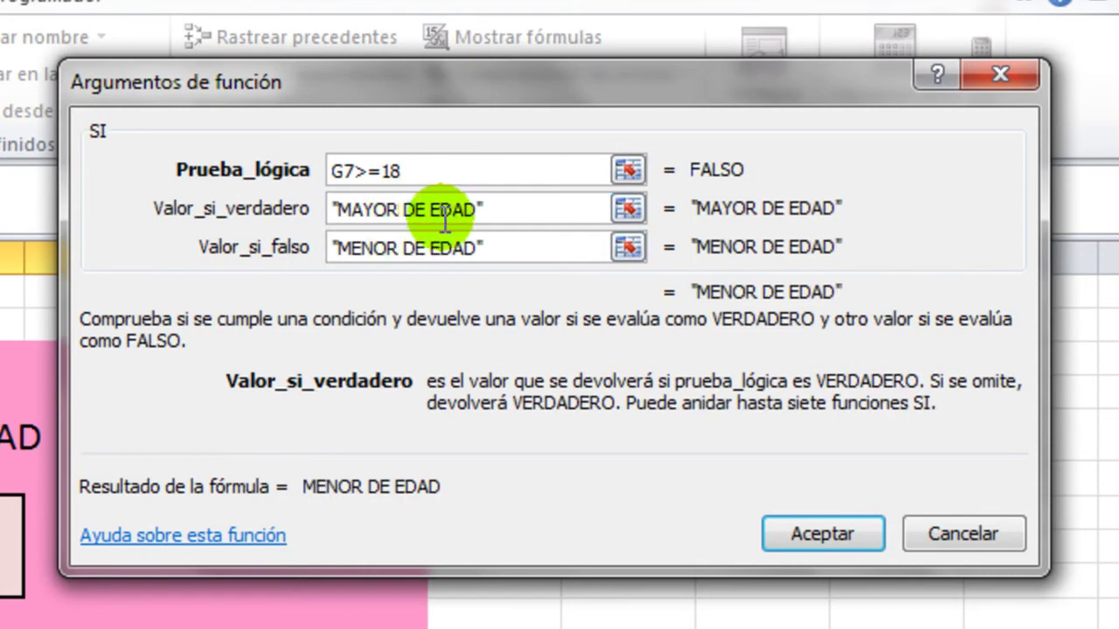
left_click(339, 211)
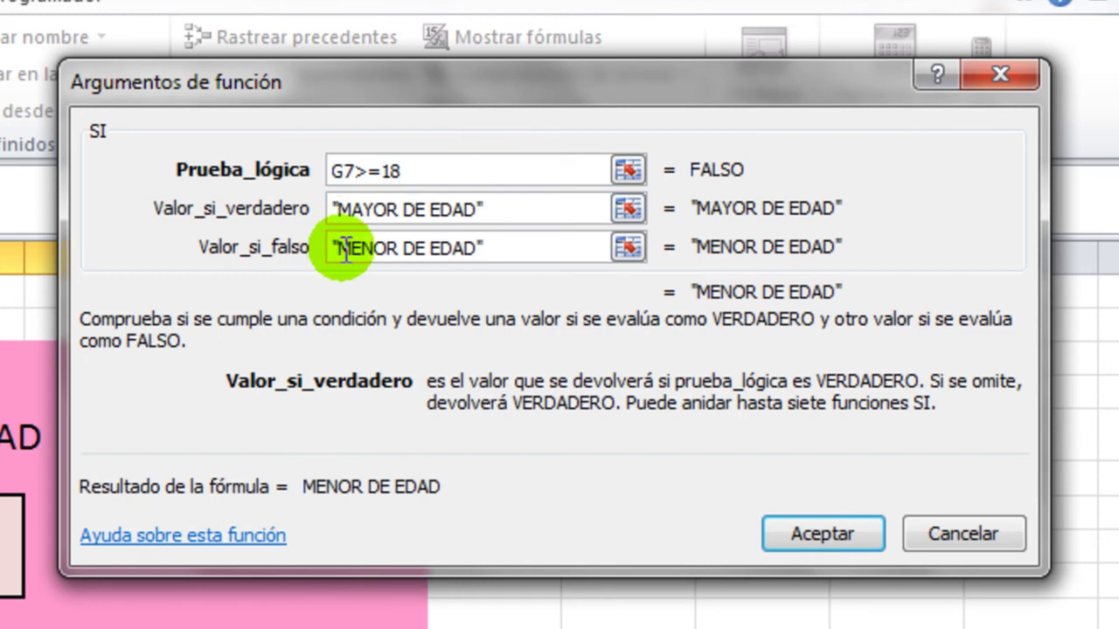
left_click(469, 251)
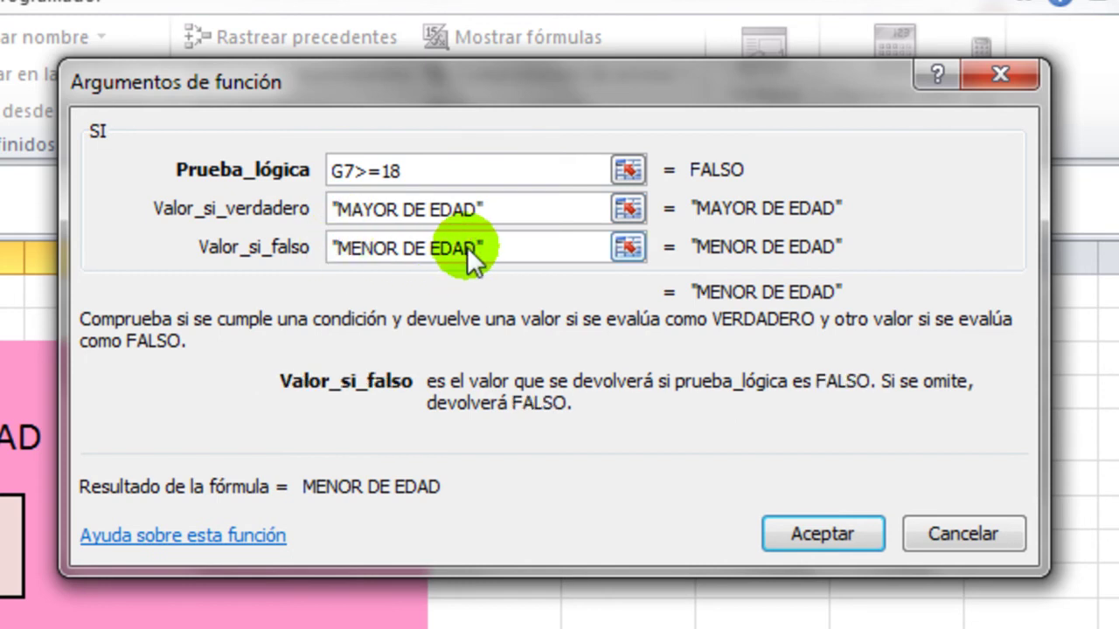
left_click(348, 250)
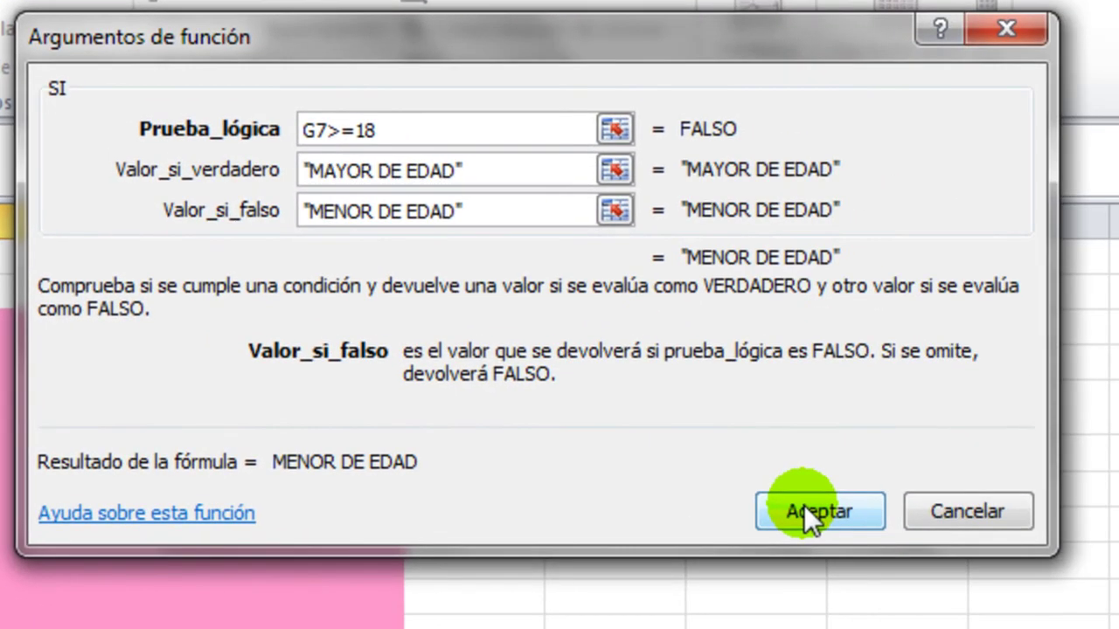
Accept the SI formula and test ages 15 and 18 in the age box
left_click(804, 504)
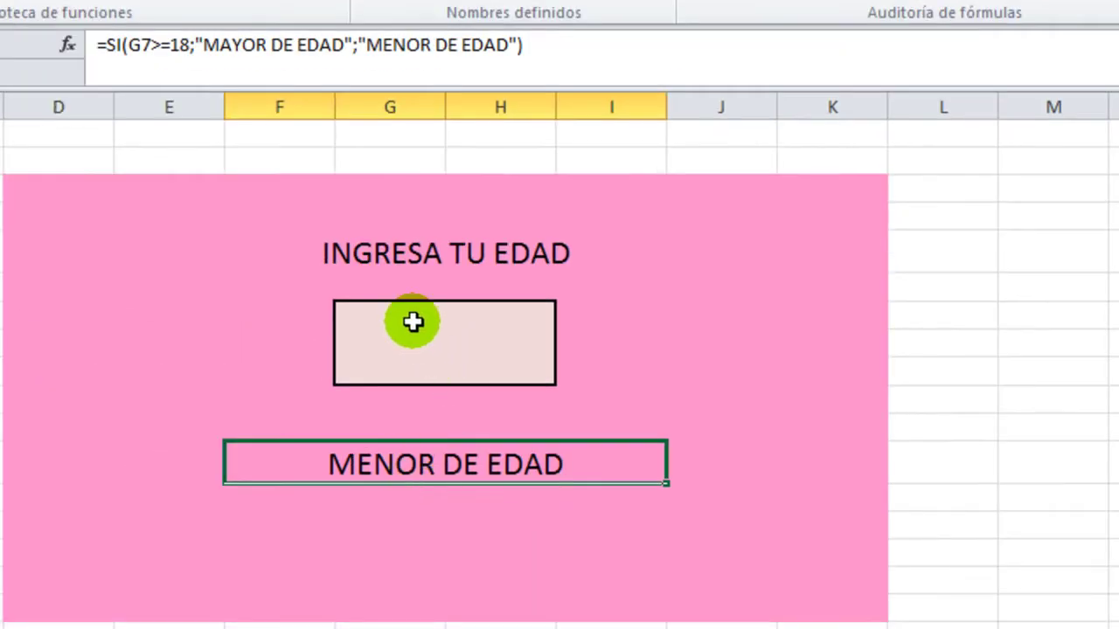
left_click(457, 345)
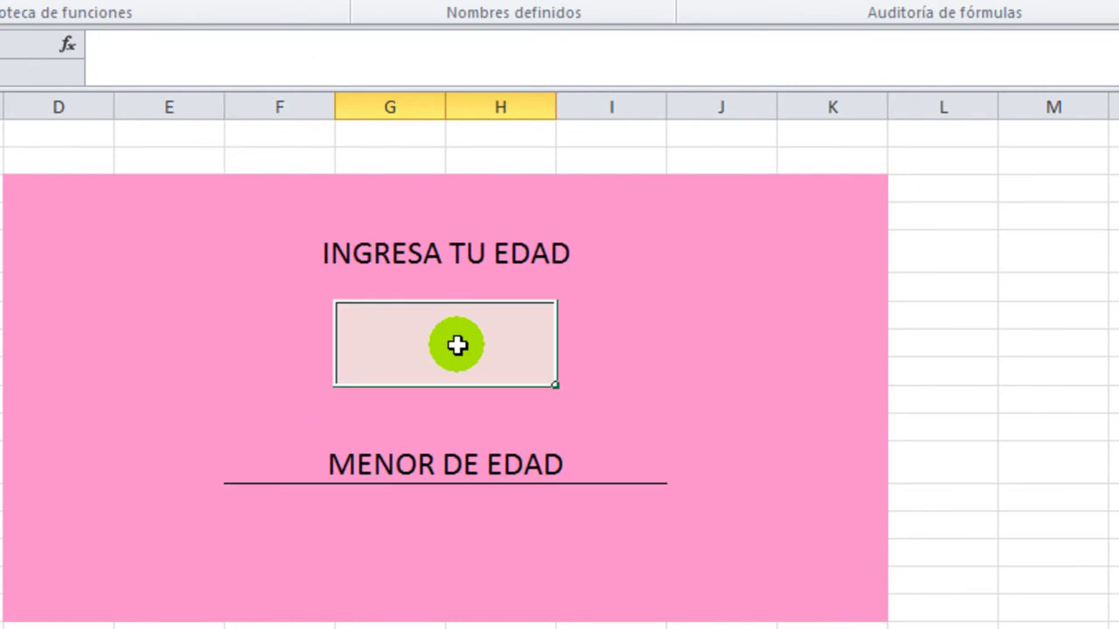
type("15")
key("Return")
left_click(481, 331)
type("18")
key("Return")
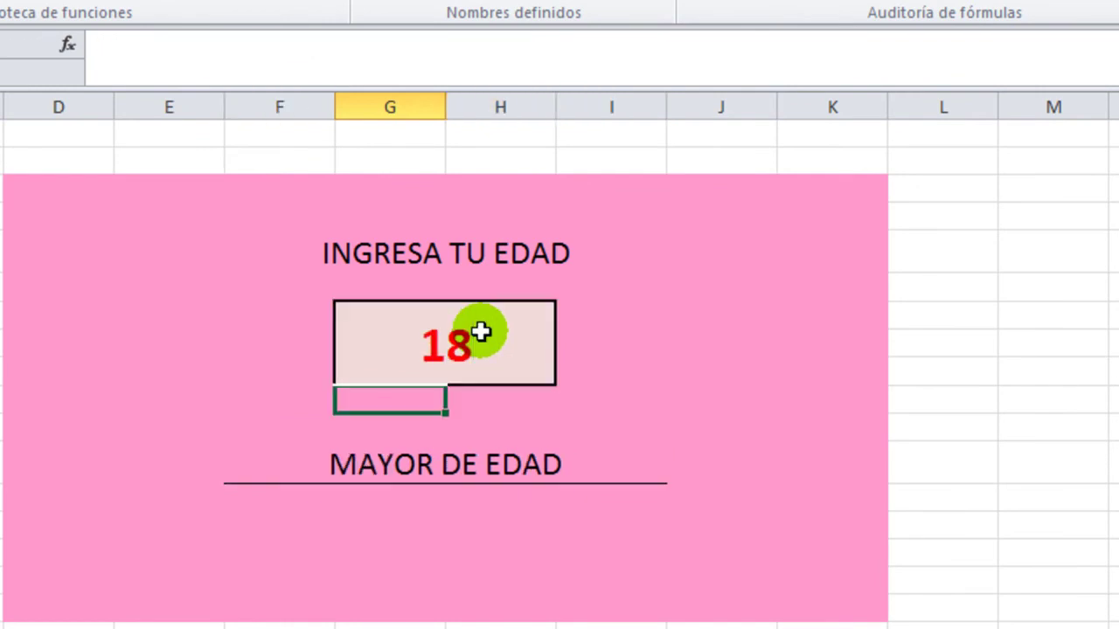
Enter ages 2 and then 56, and view the result cell's formula
left_click(481, 332)
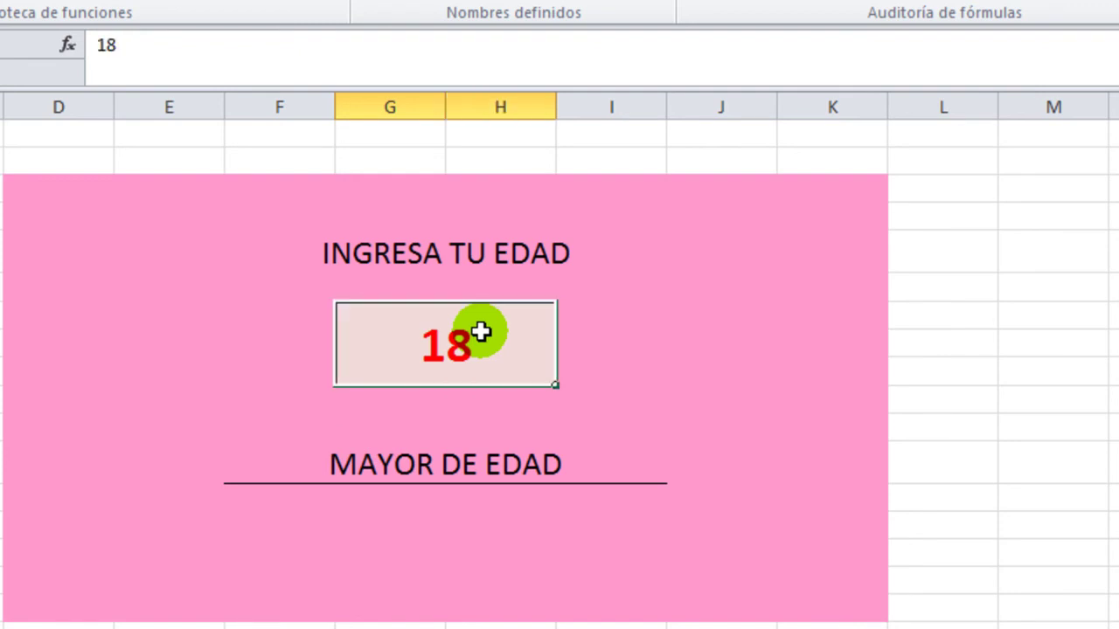
type("2")
key("Return")
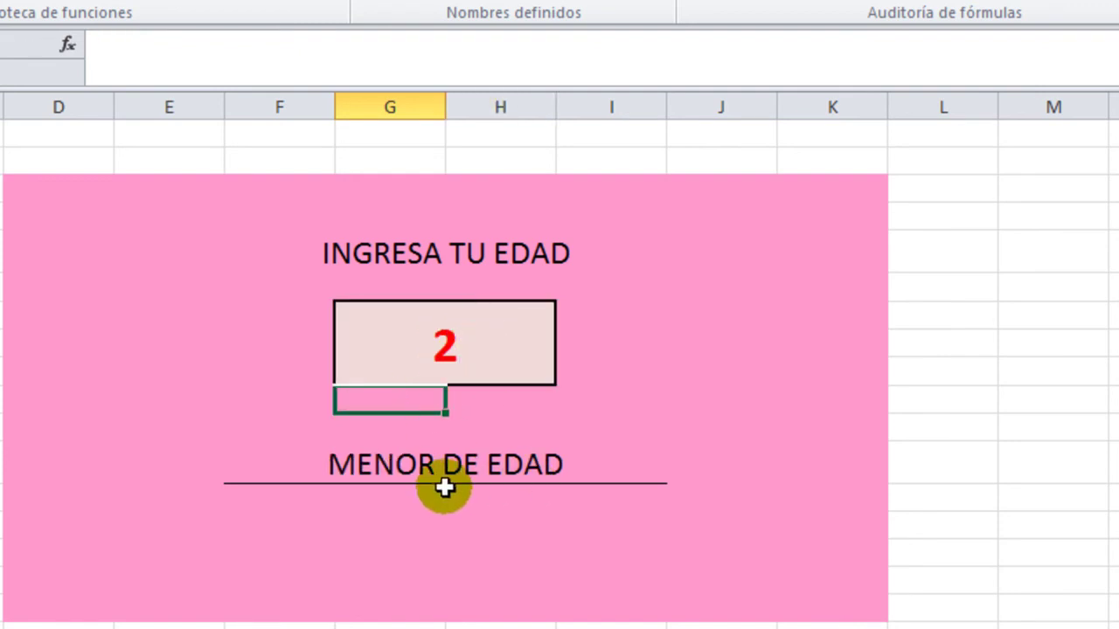
left_click(471, 330)
type("56")
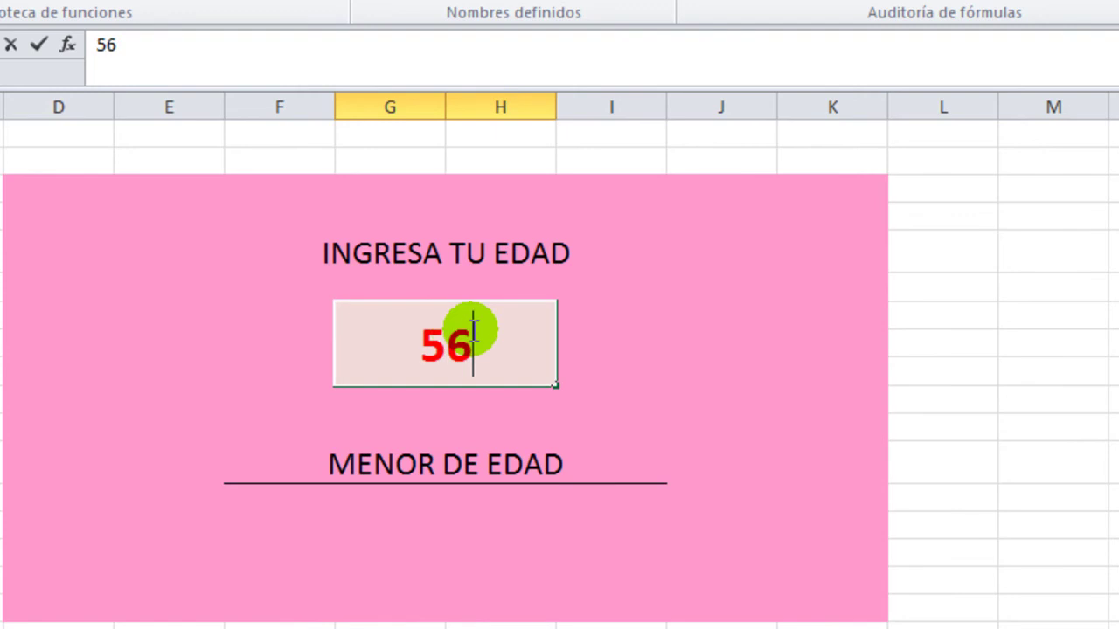
key("Return")
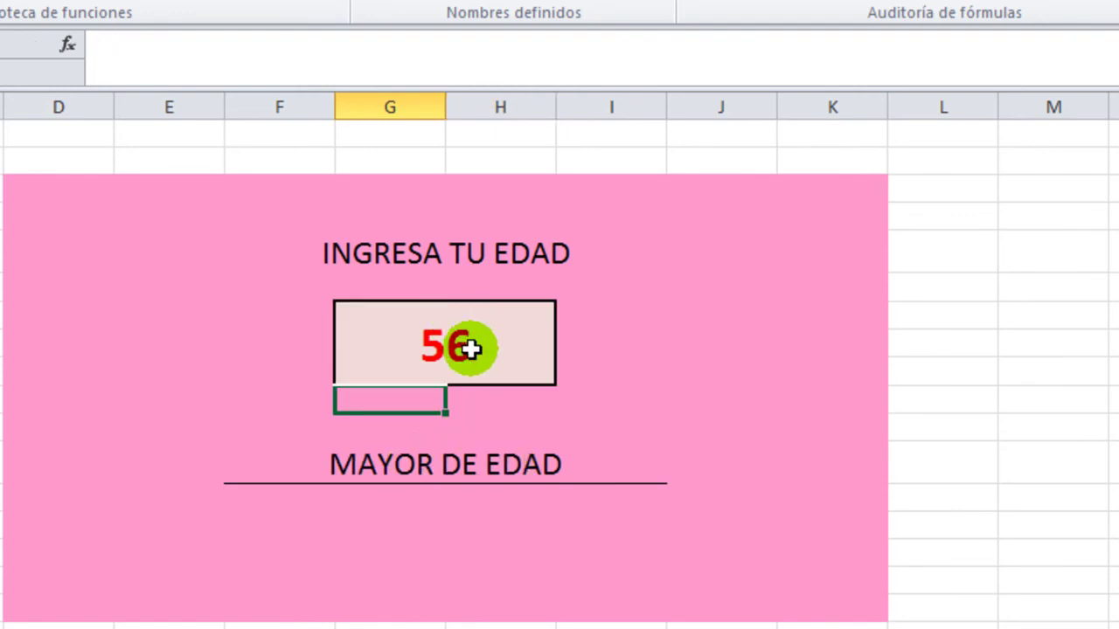
left_click(440, 460)
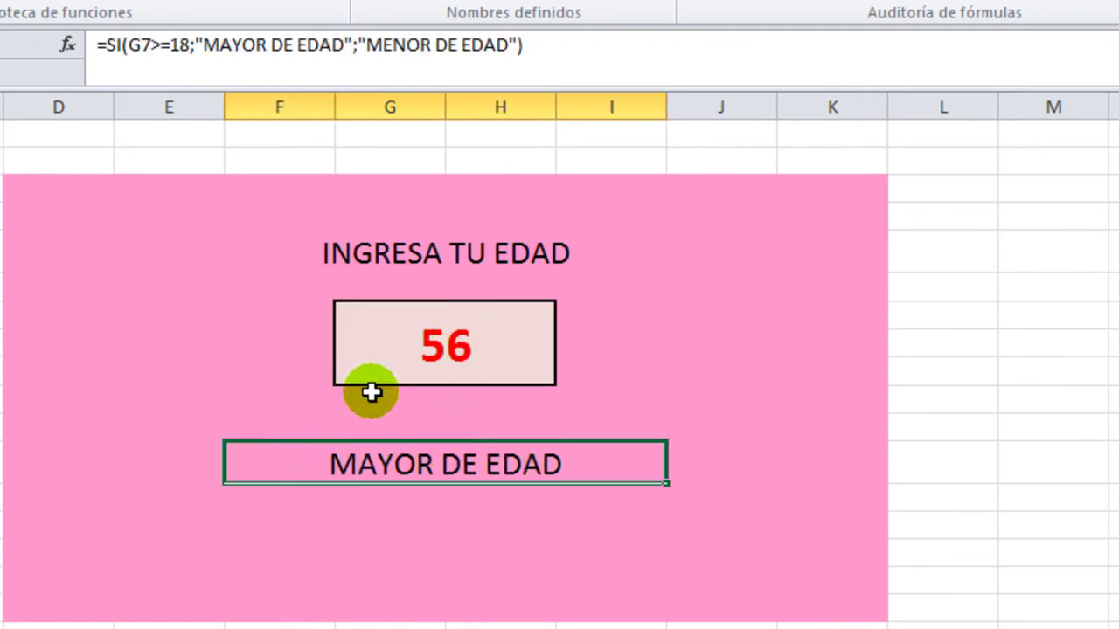
double_click(140, 43)
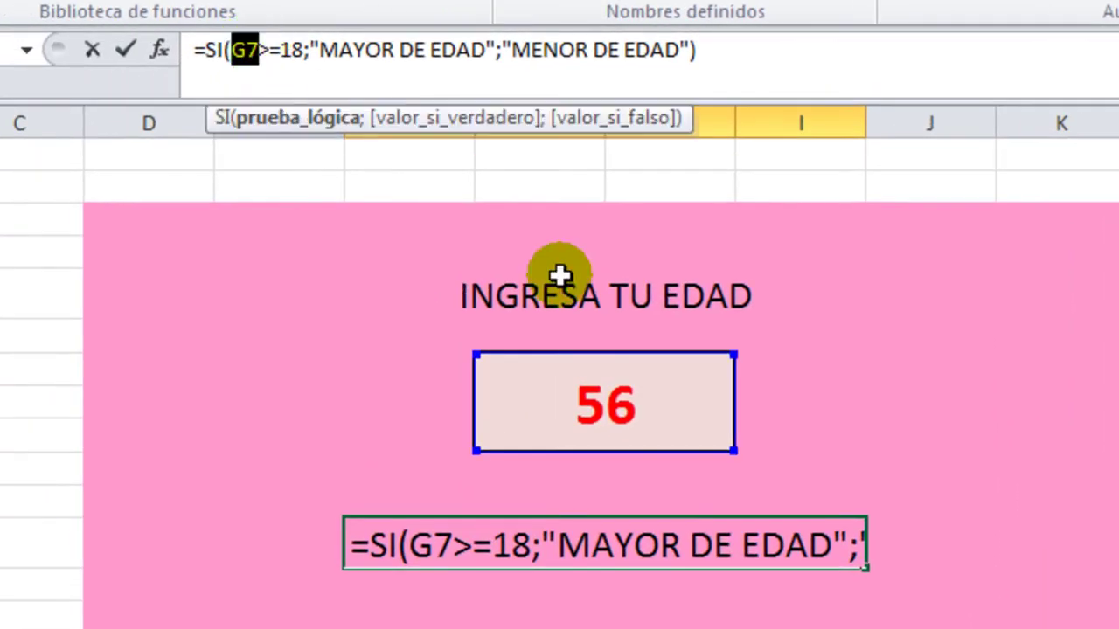
left_click(278, 54, "shift")
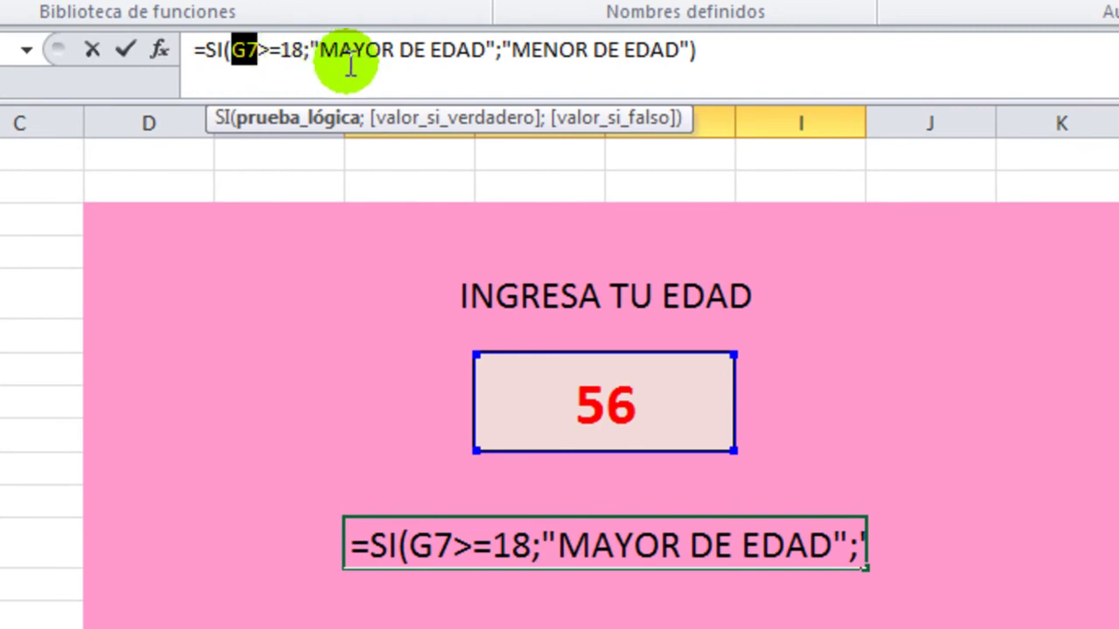
left_click_drag(322, 60, 487, 59)
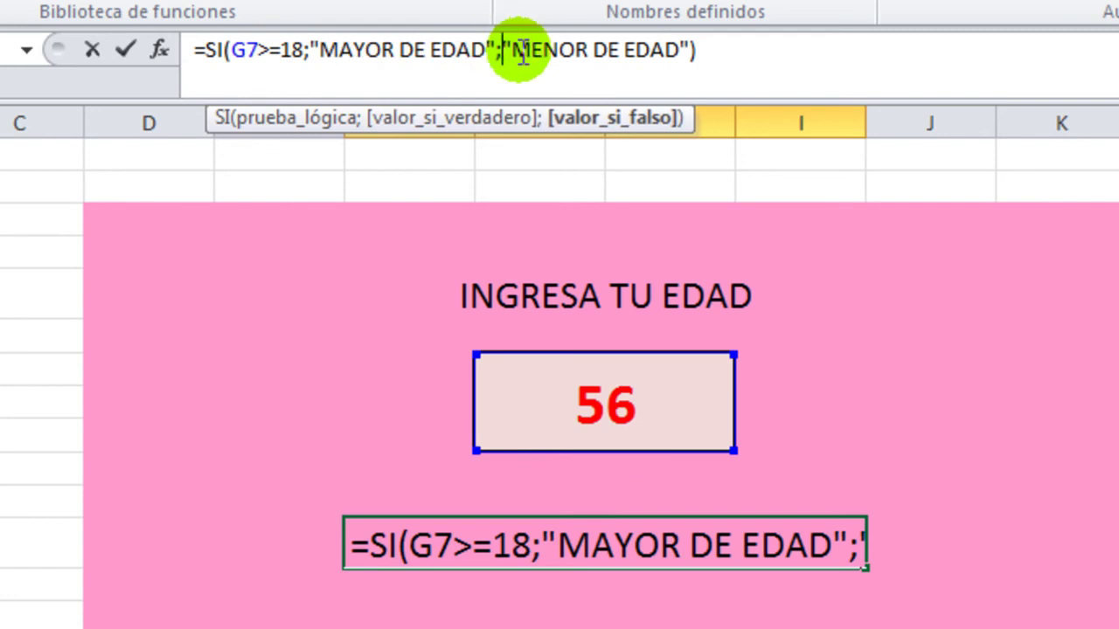
left_click_drag(508, 50, 688, 50)
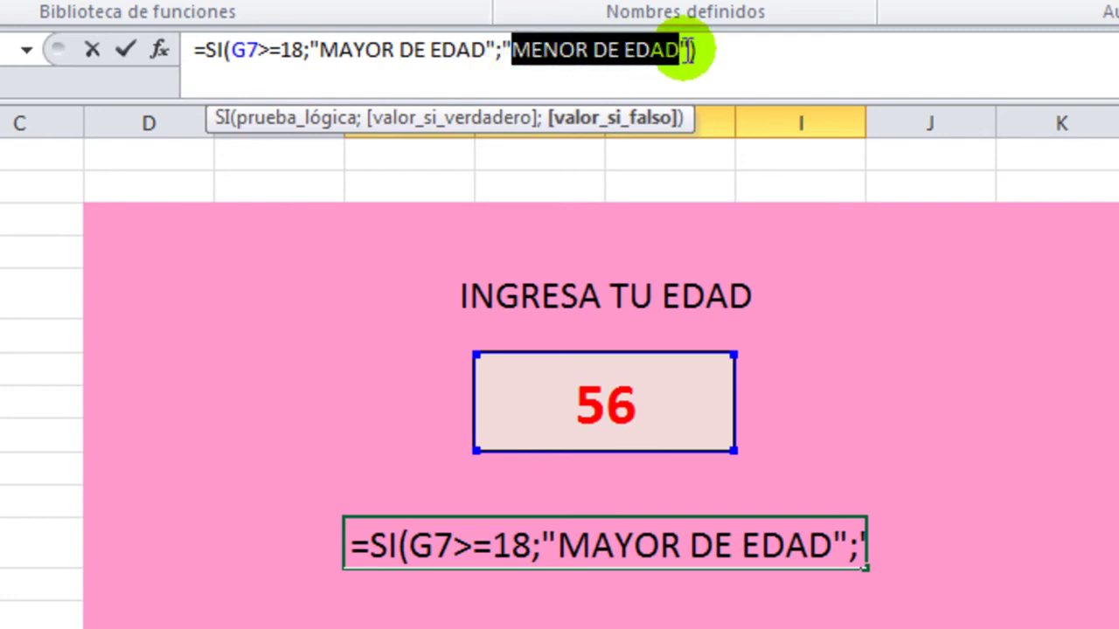
key("Return")
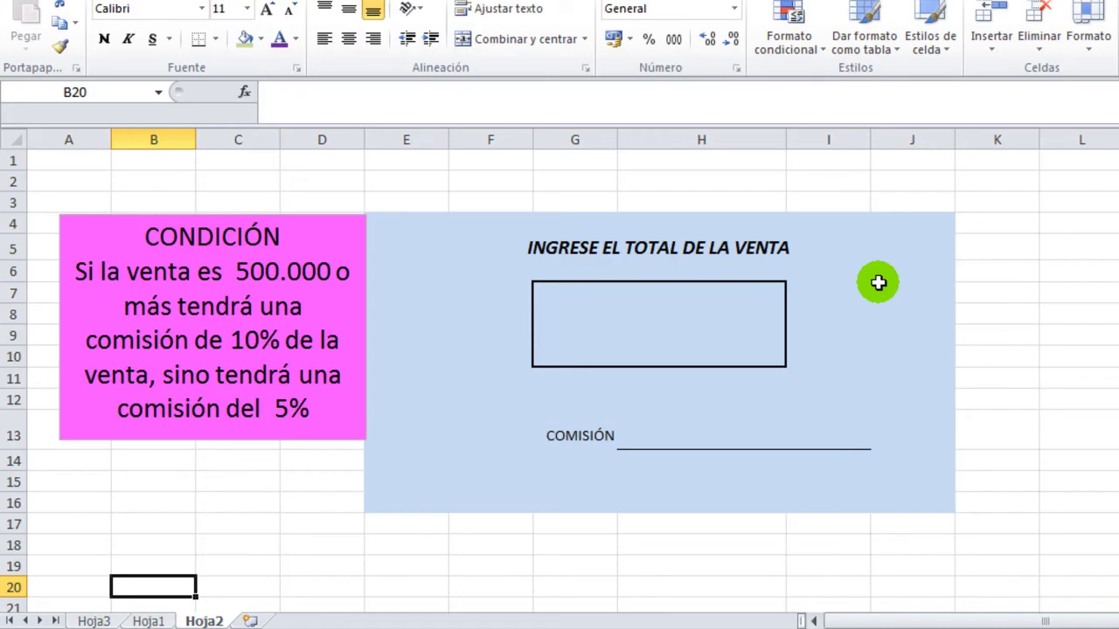
Select cells on the Hoja2 commission form: G3, the sale-total input box G7 and title F5
left_click(601, 199)
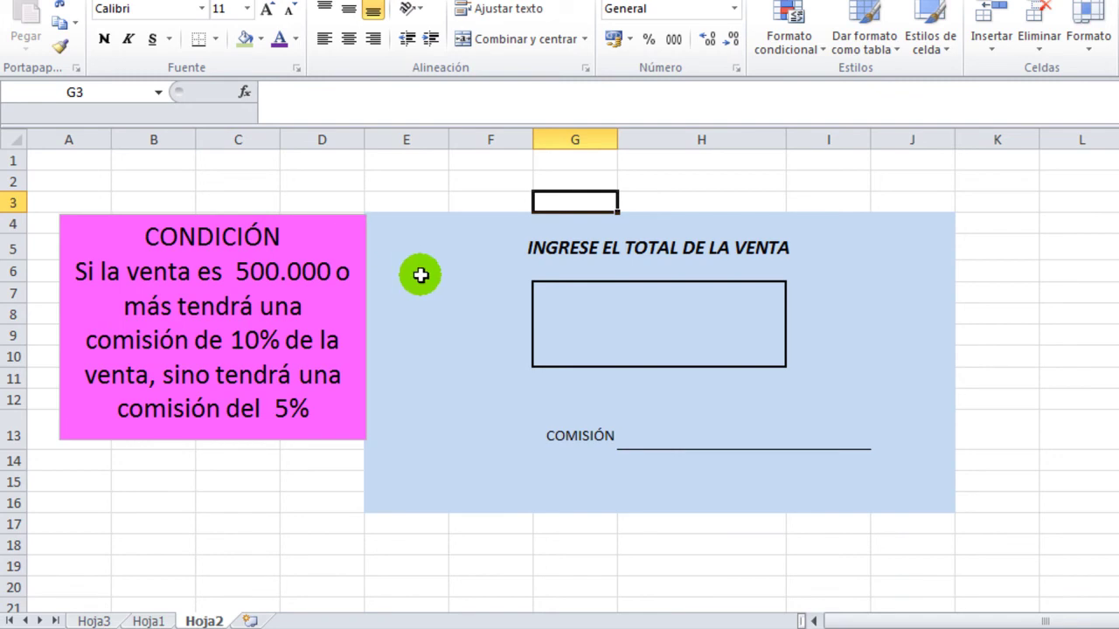
left_click(567, 257)
left_click(620, 310)
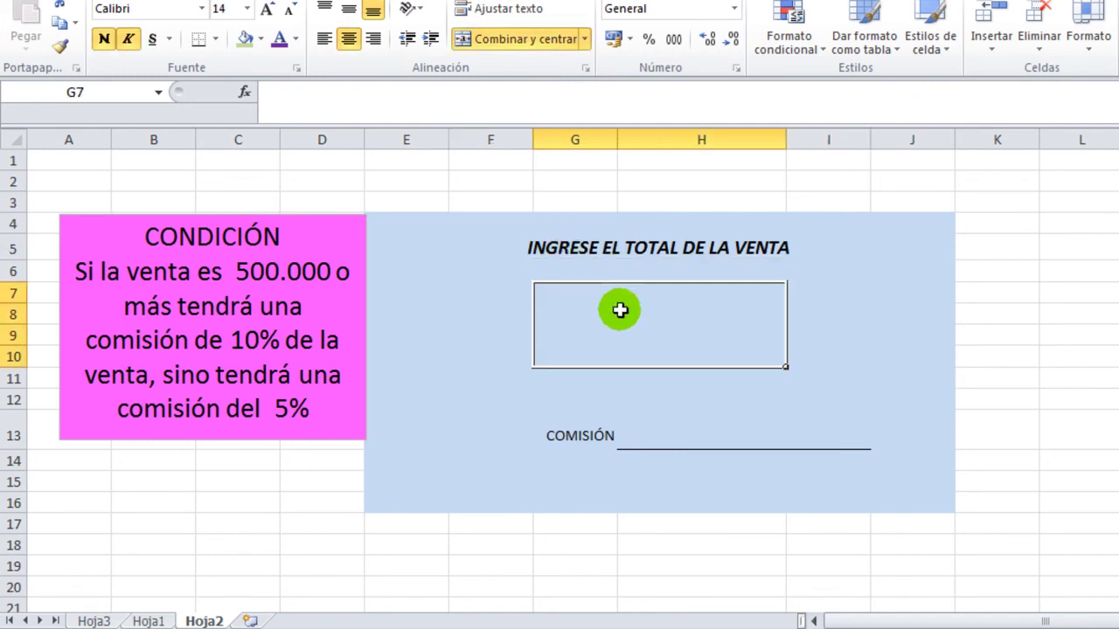
left_click(539, 248)
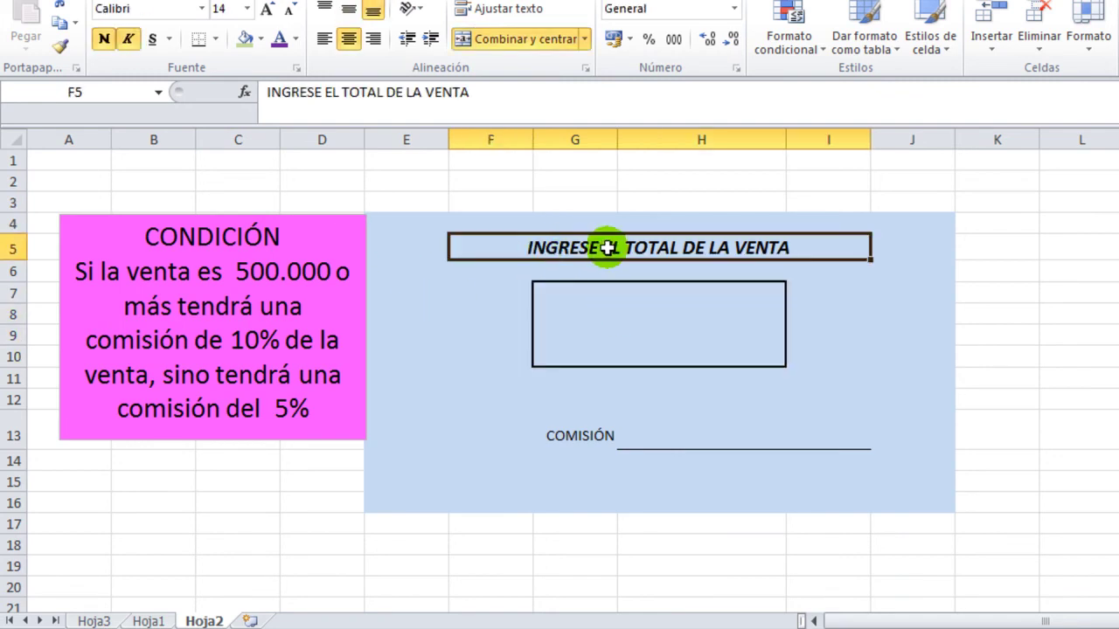
Enter 100000 as the sale total in G7, then select the COMISIÓN cell H13
left_click(671, 346)
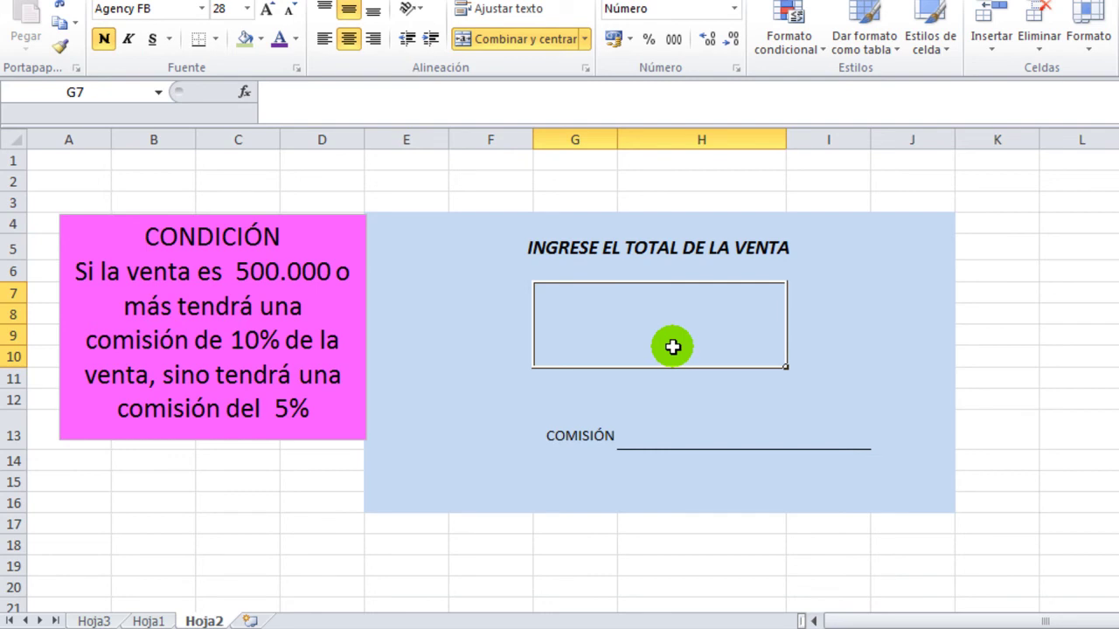
type("100.000")
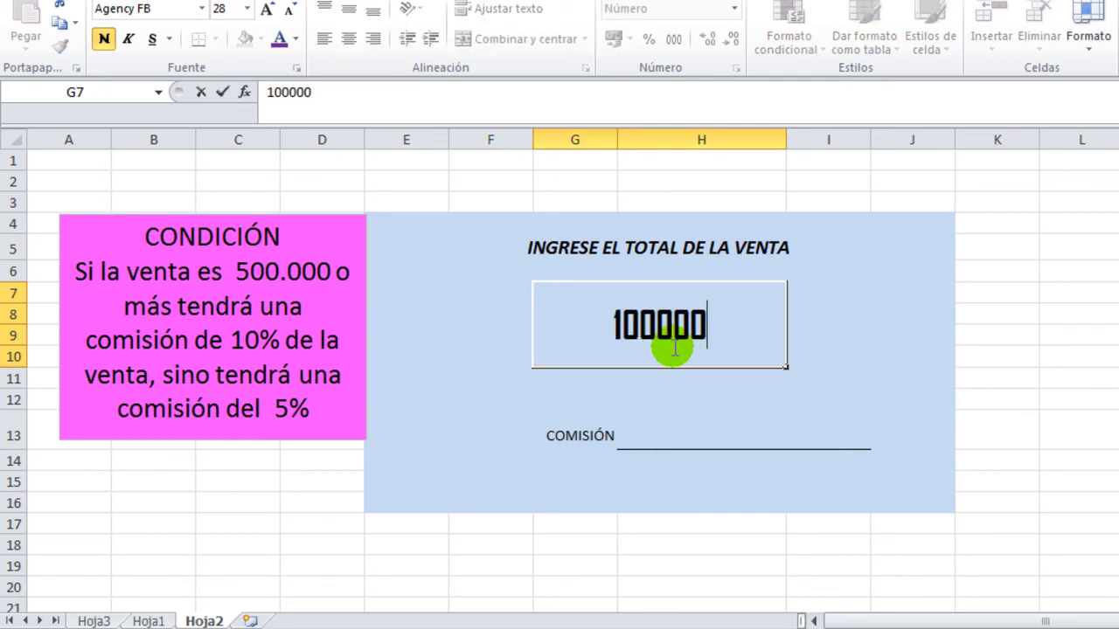
key("Return")
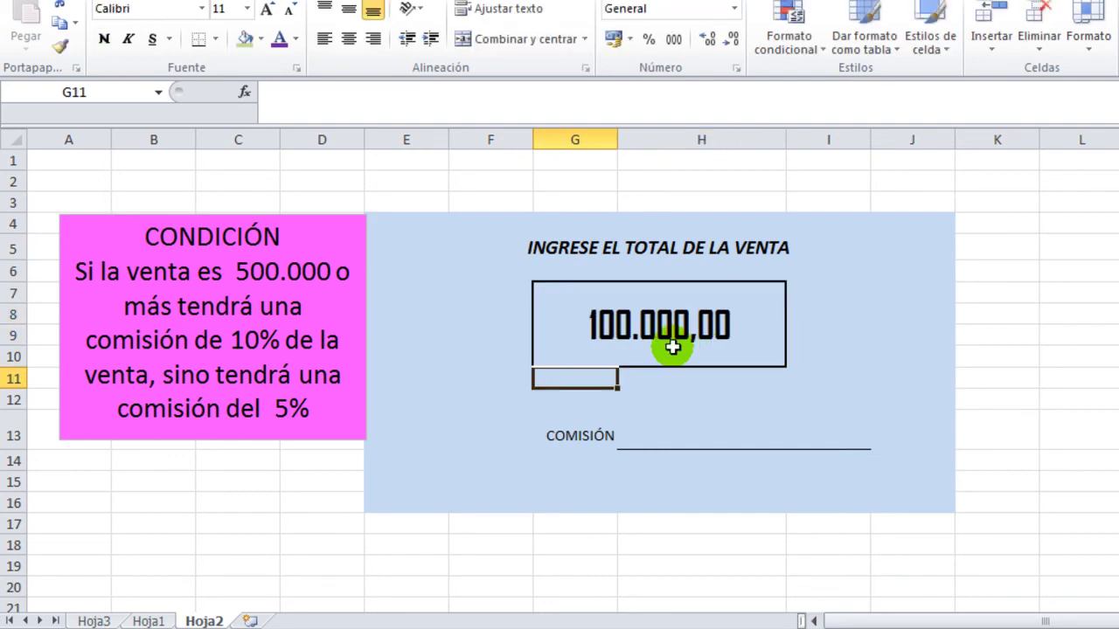
left_click(649, 429)
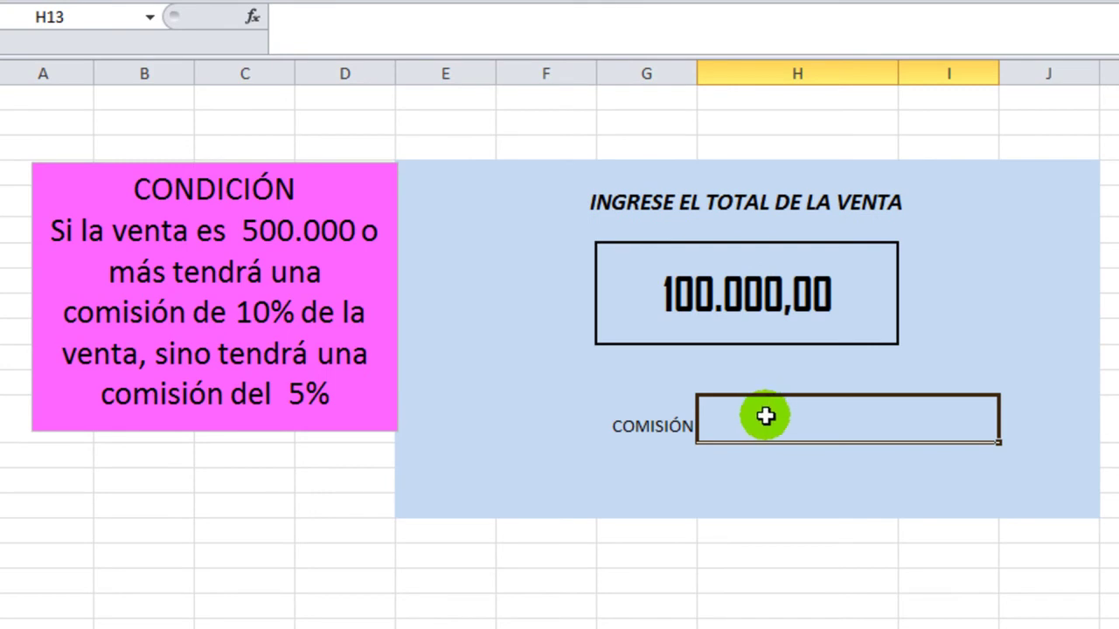
left_click(762, 331)
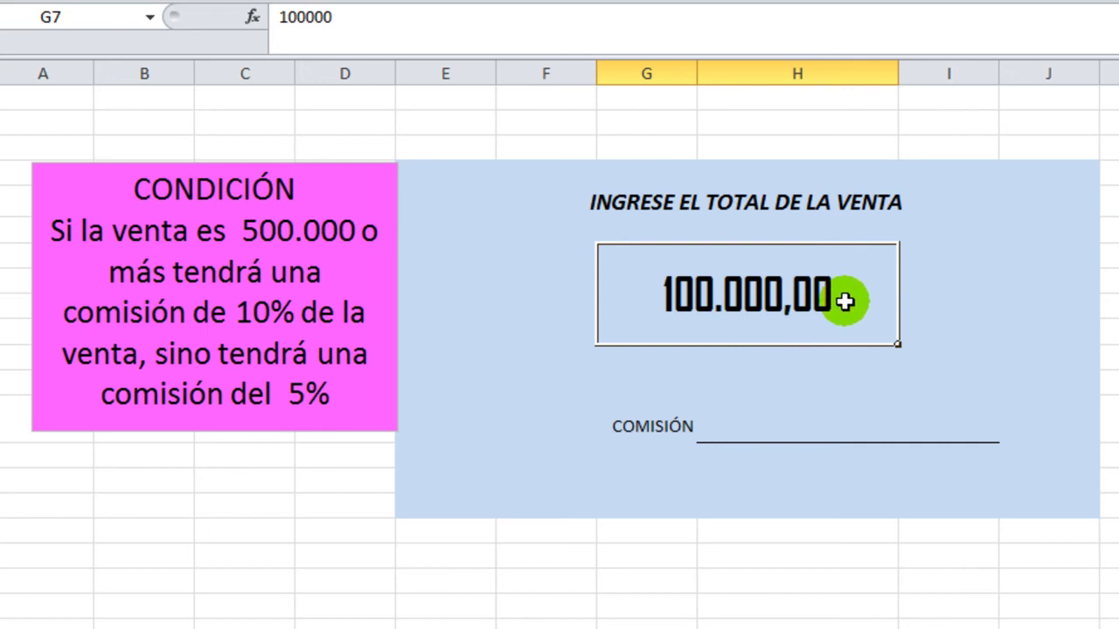
left_click(826, 421)
left_click(797, 307)
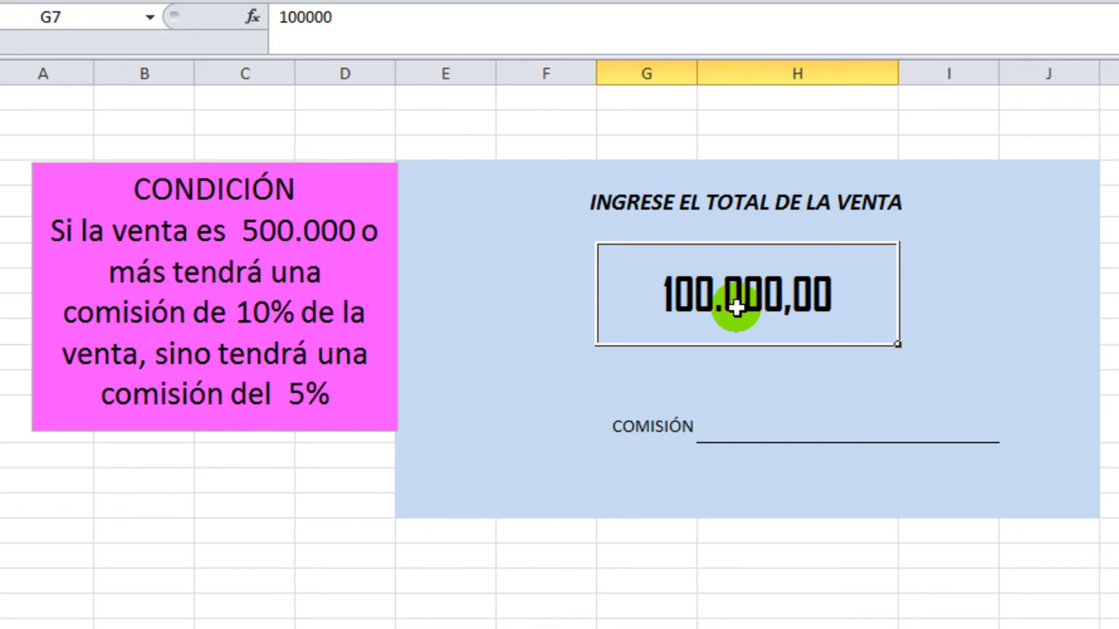
left_click(750, 425)
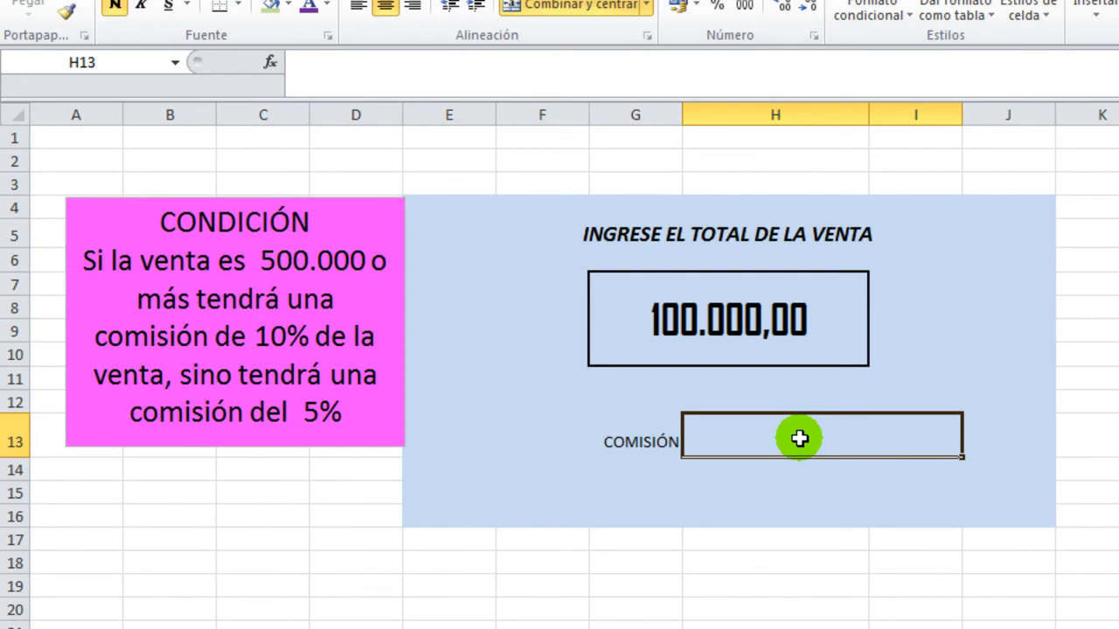
Type =si(G7>=500000; in the COMISIÓN cell, removing a stray dot from the threshold
type("=")
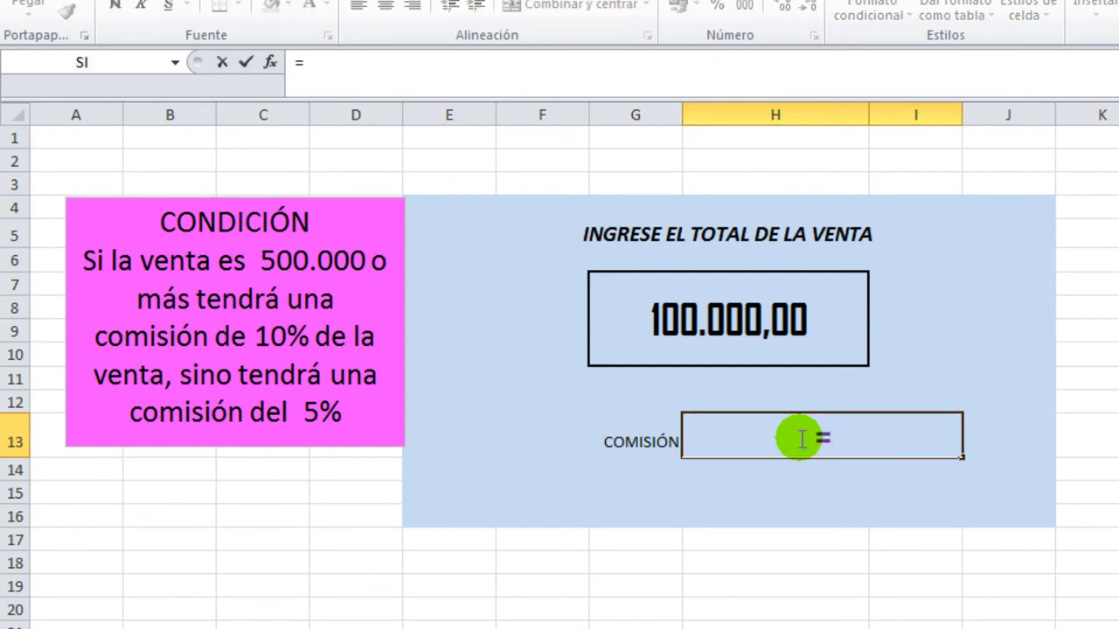
type("si")
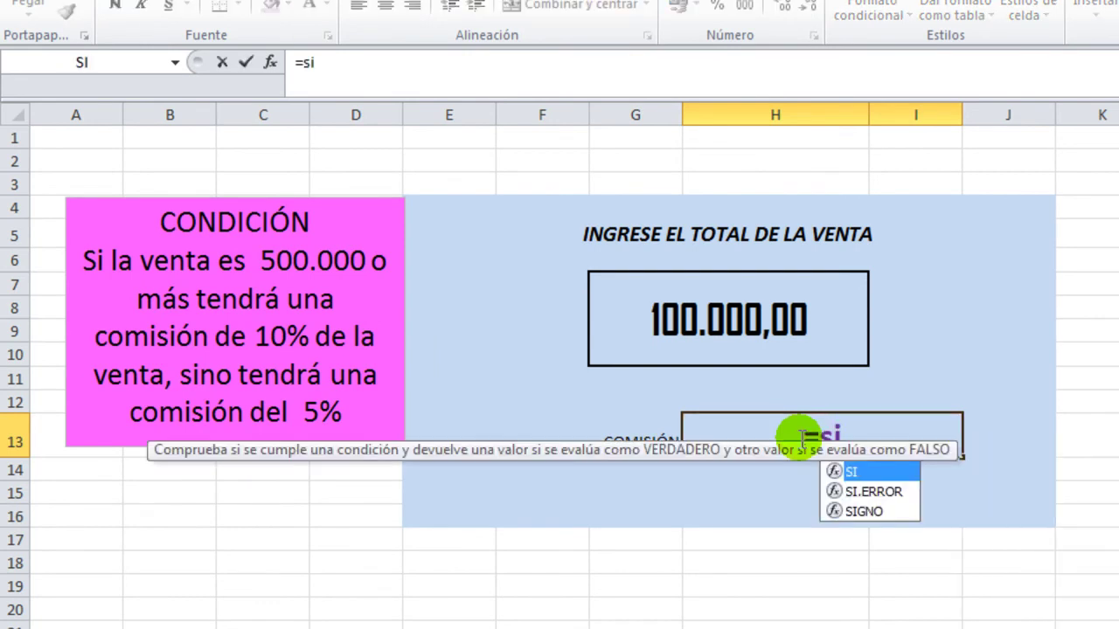
type("(")
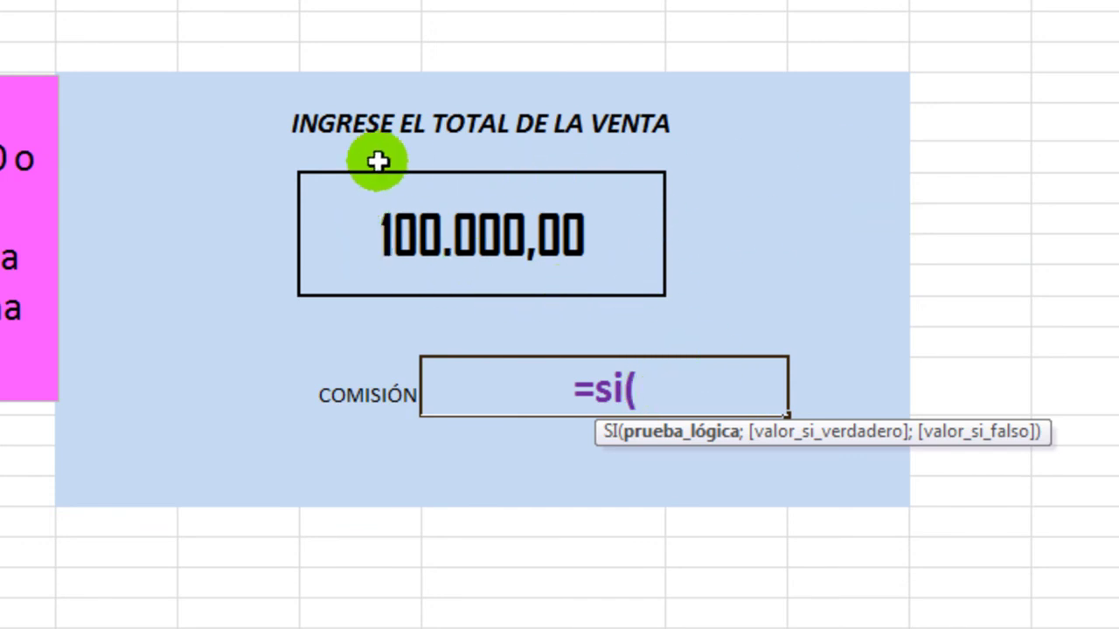
left_click(512, 242)
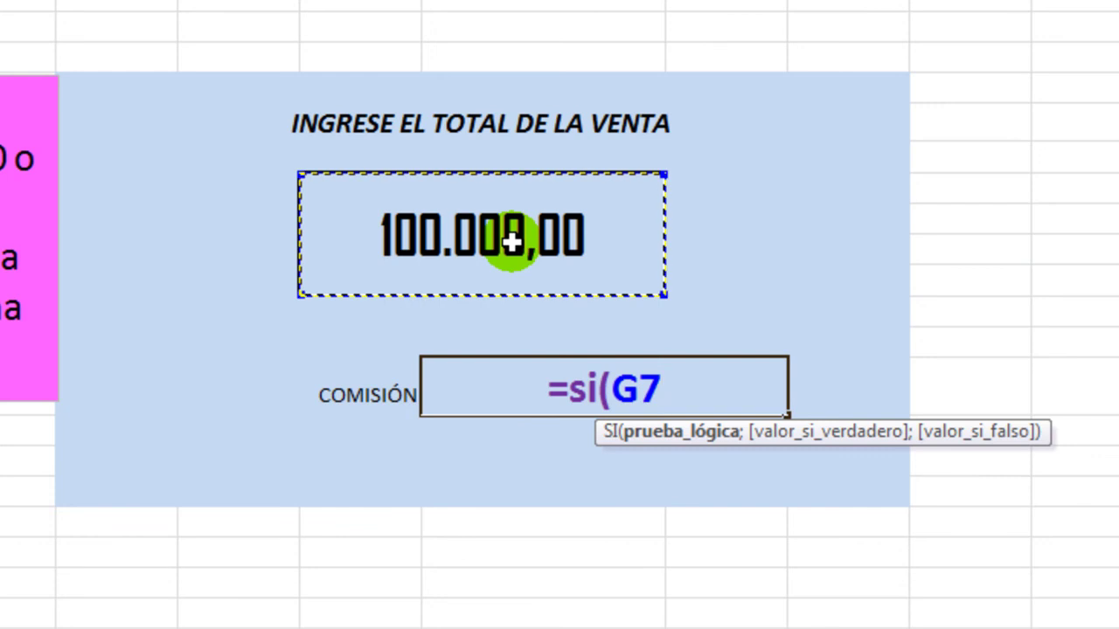
type(">")
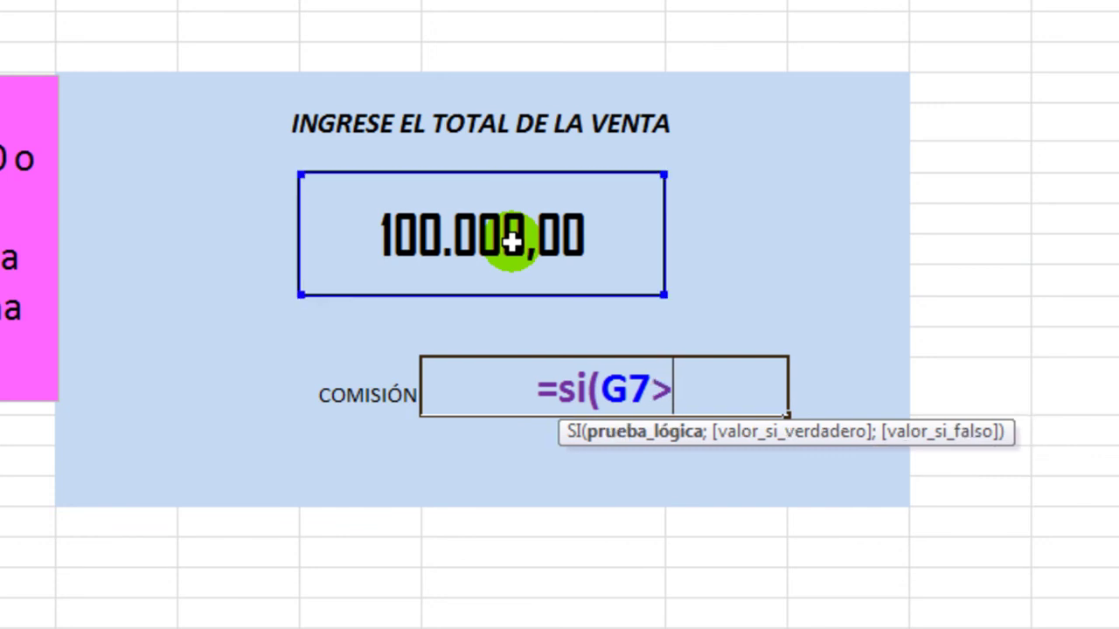
type("=")
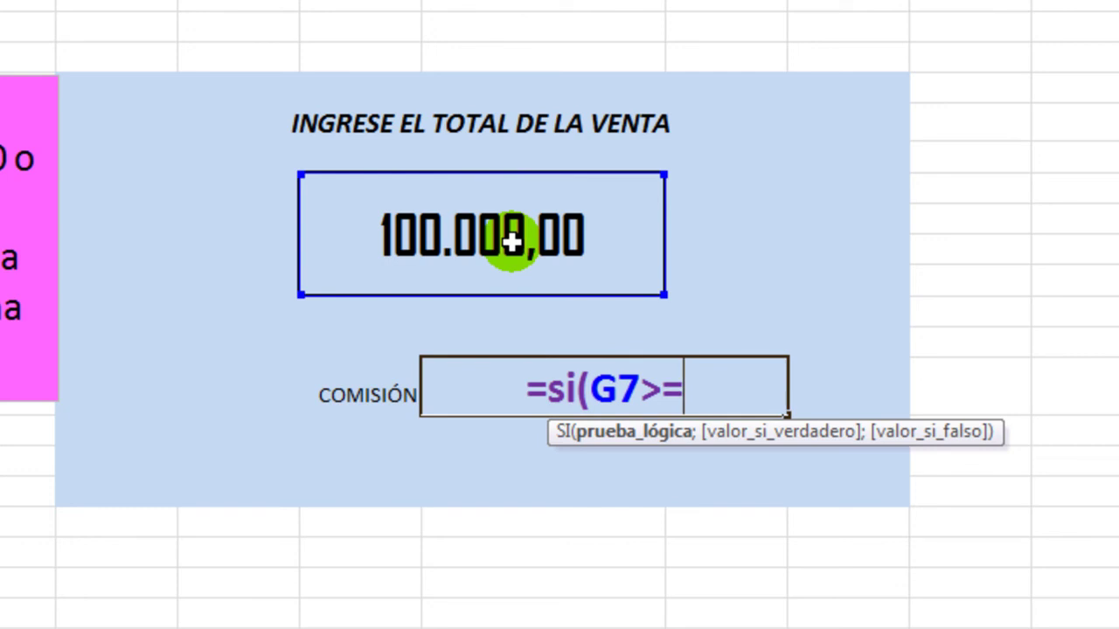
type("500000")
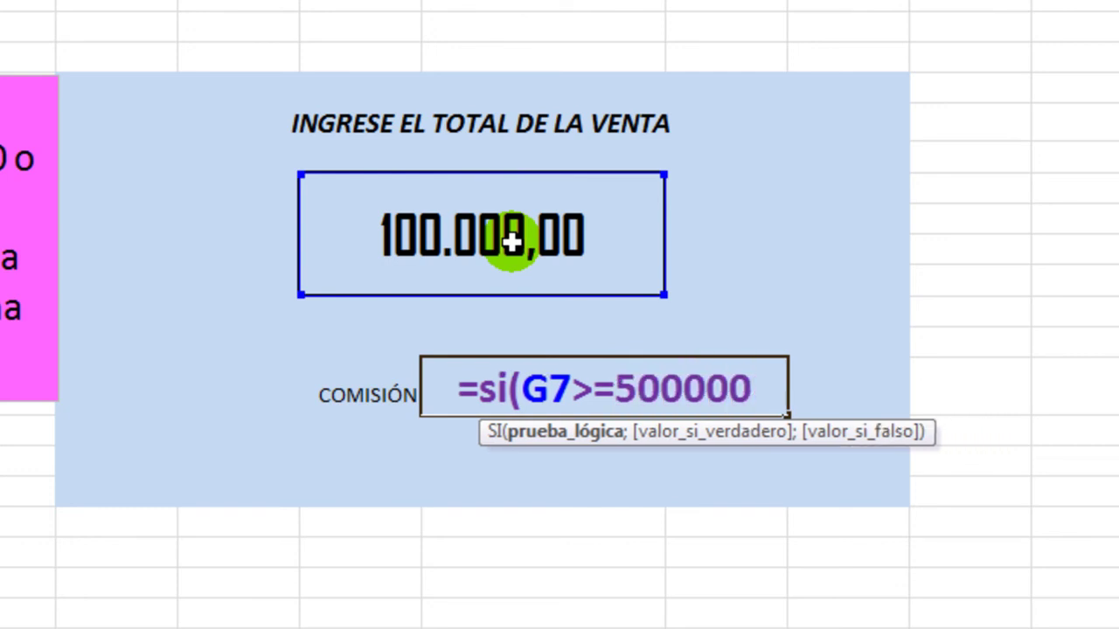
left_click(684, 389)
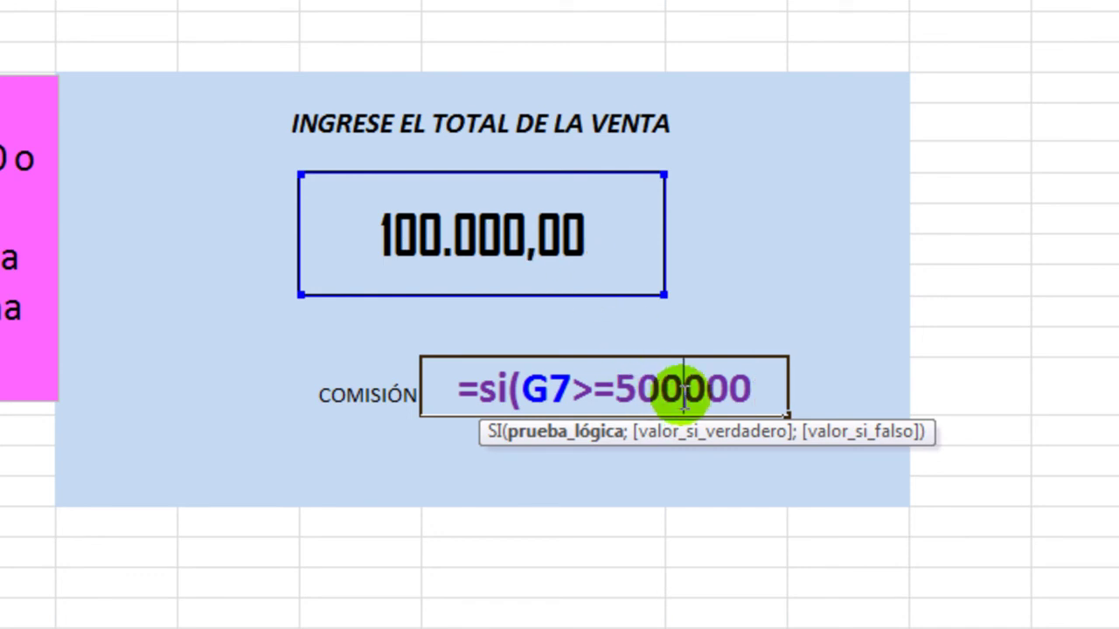
type(".")
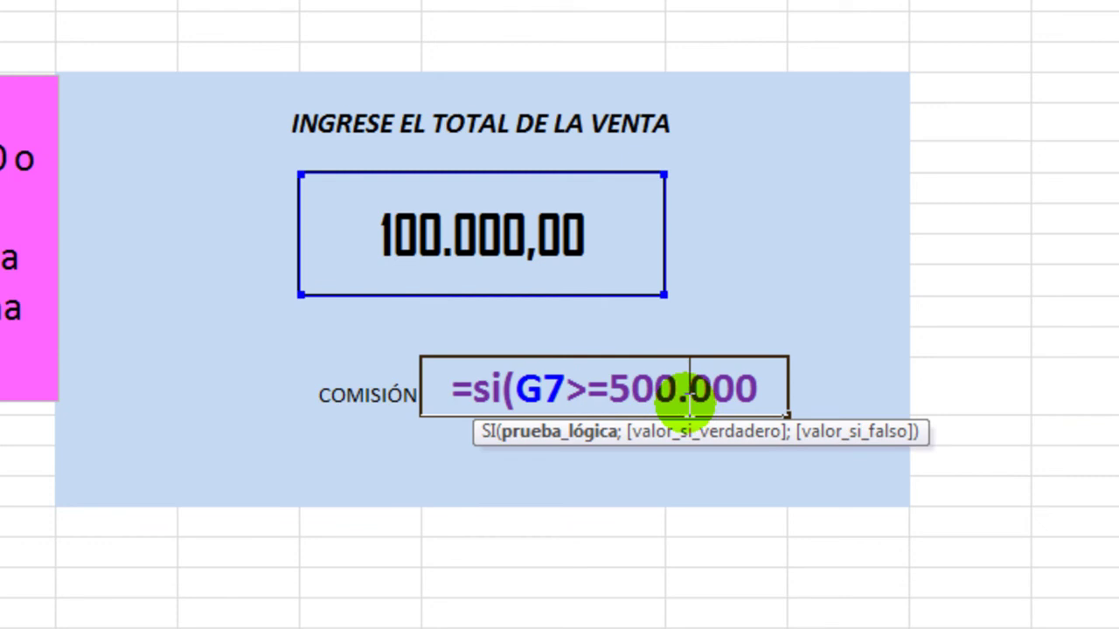
key("BackSpace")
left_click(750, 385)
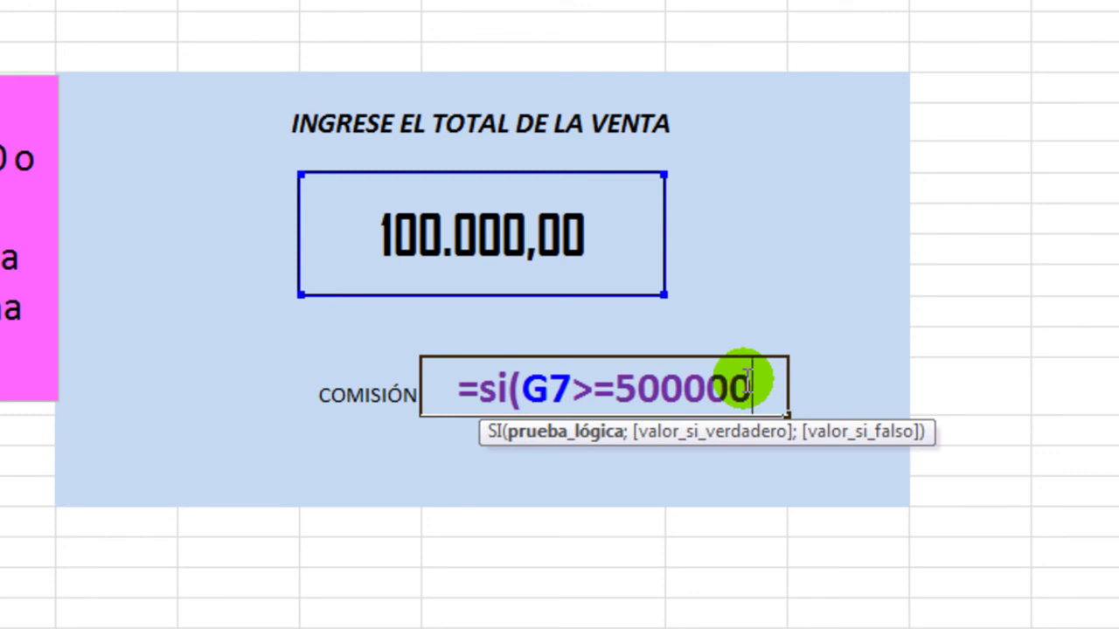
type(";")
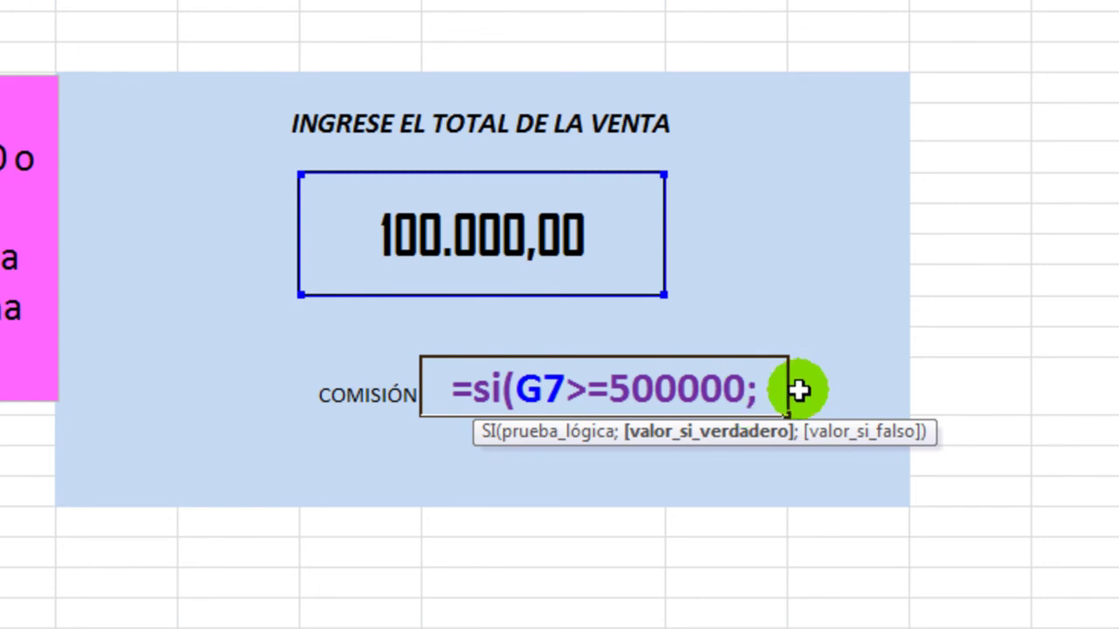
Finish and enter the formula =si(G7>=500000;G7*10%;G7*5%) in the COMISIÓN cell
left_click(454, 243)
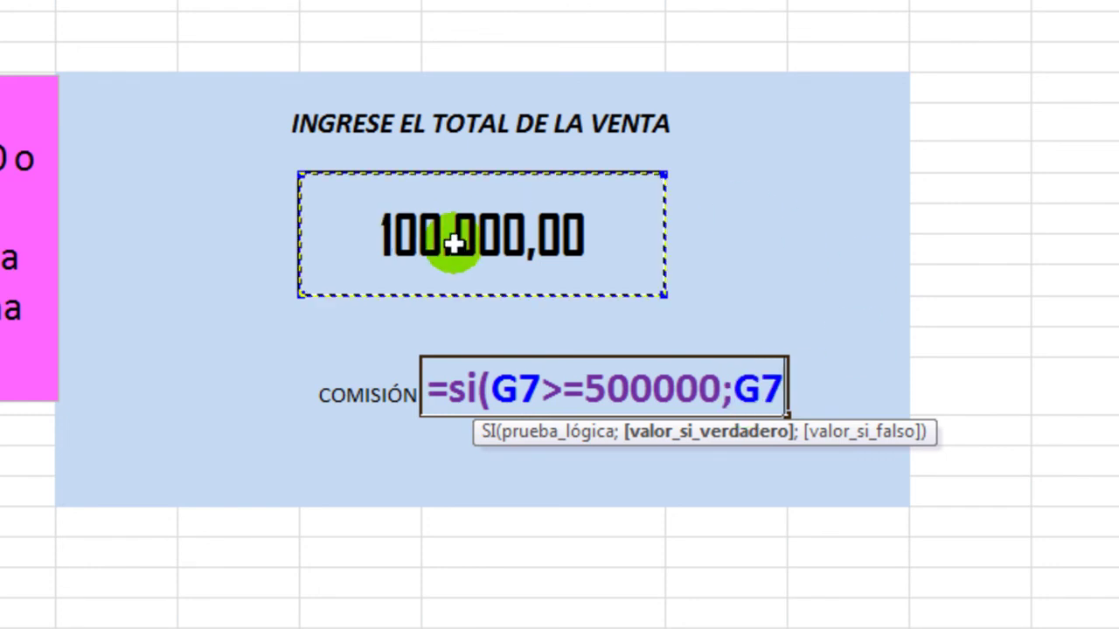
type("*10")
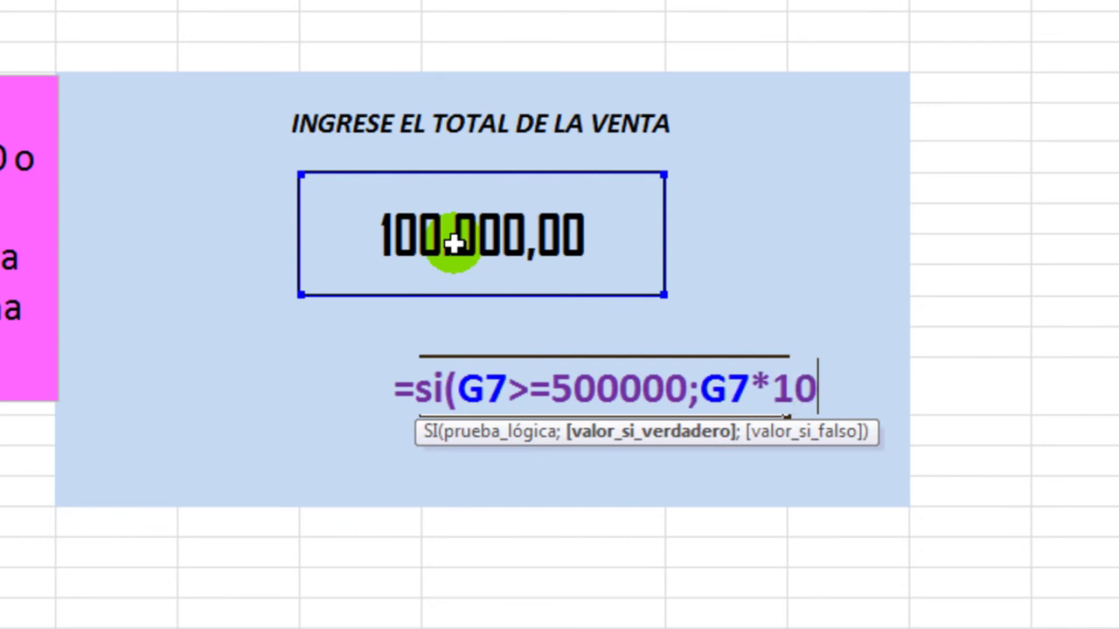
type("%")
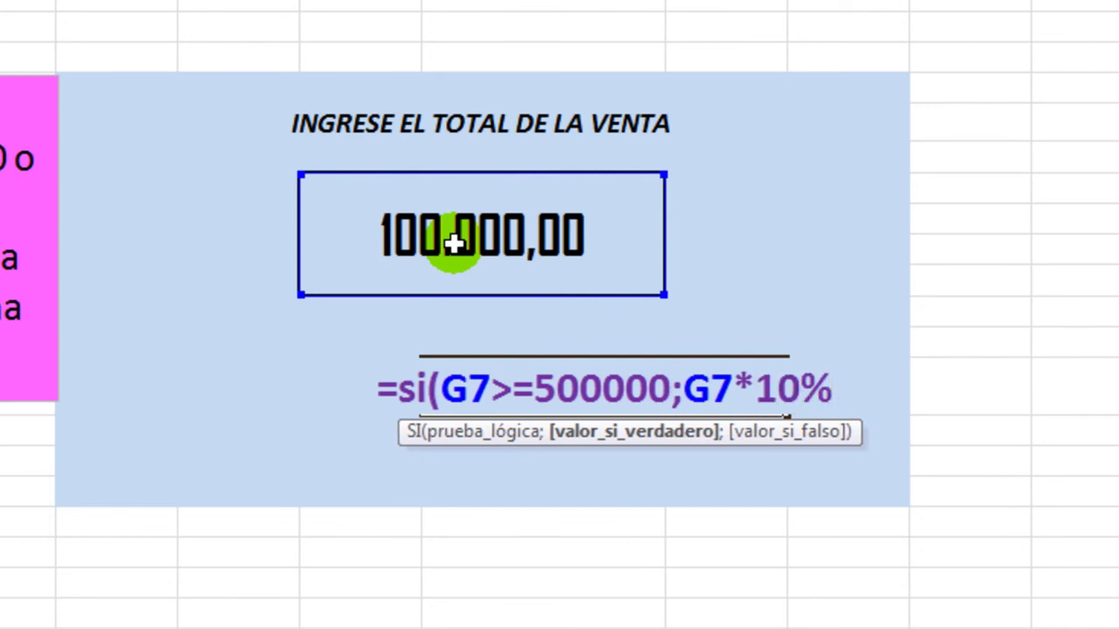
type(";")
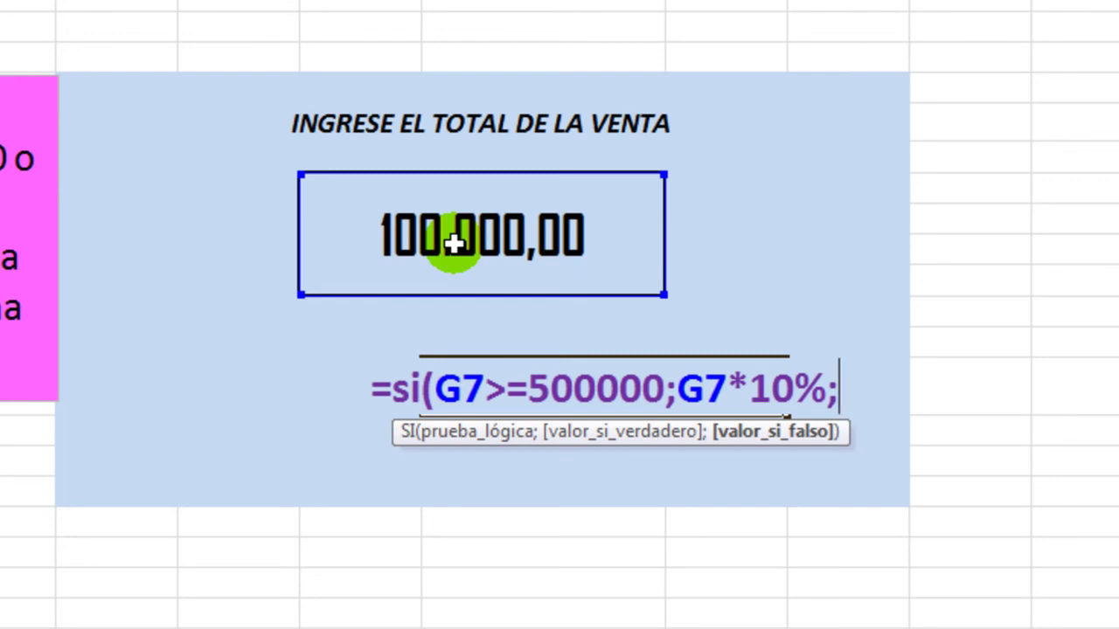
left_click(518, 245)
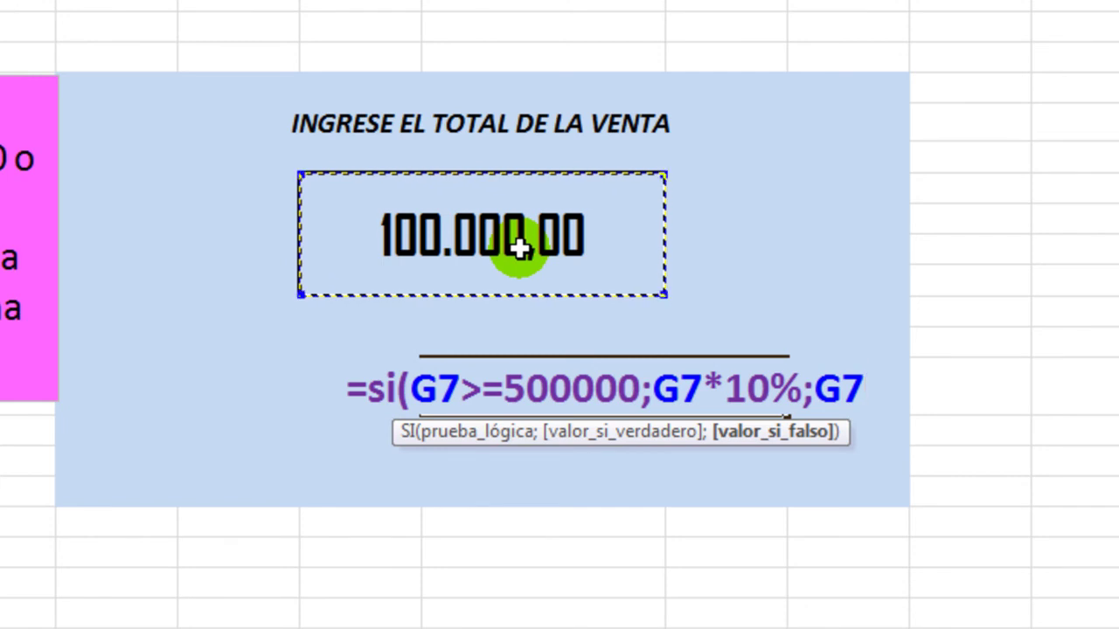
type("*")
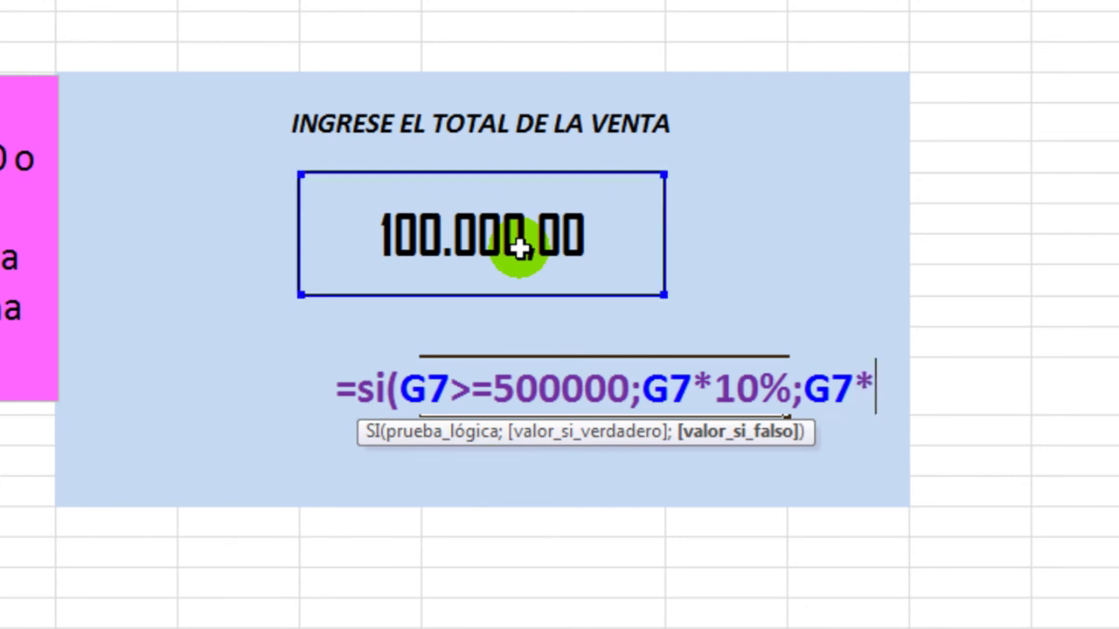
type("5%")
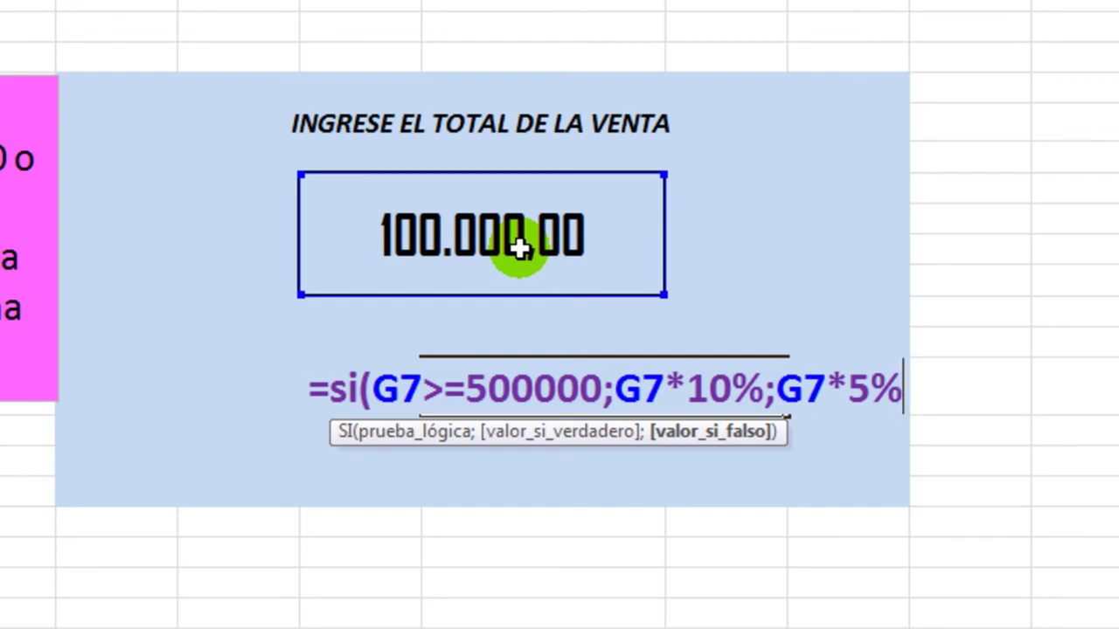
type(")")
key("Return")
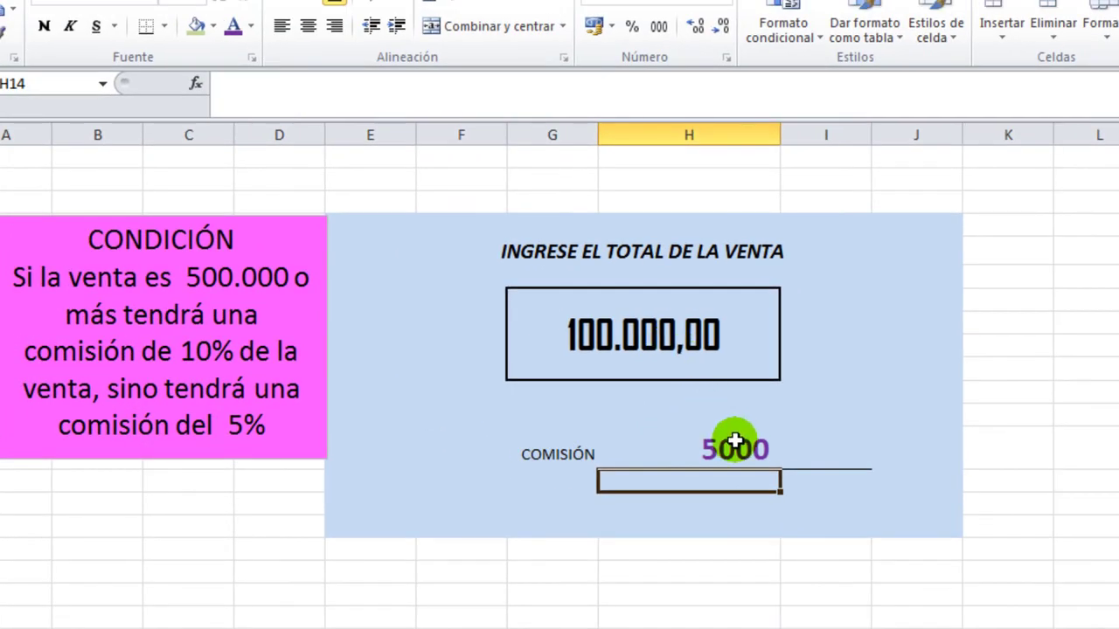
Review the commission formula in H13 against the 500.000 threshold note
left_click(730, 444)
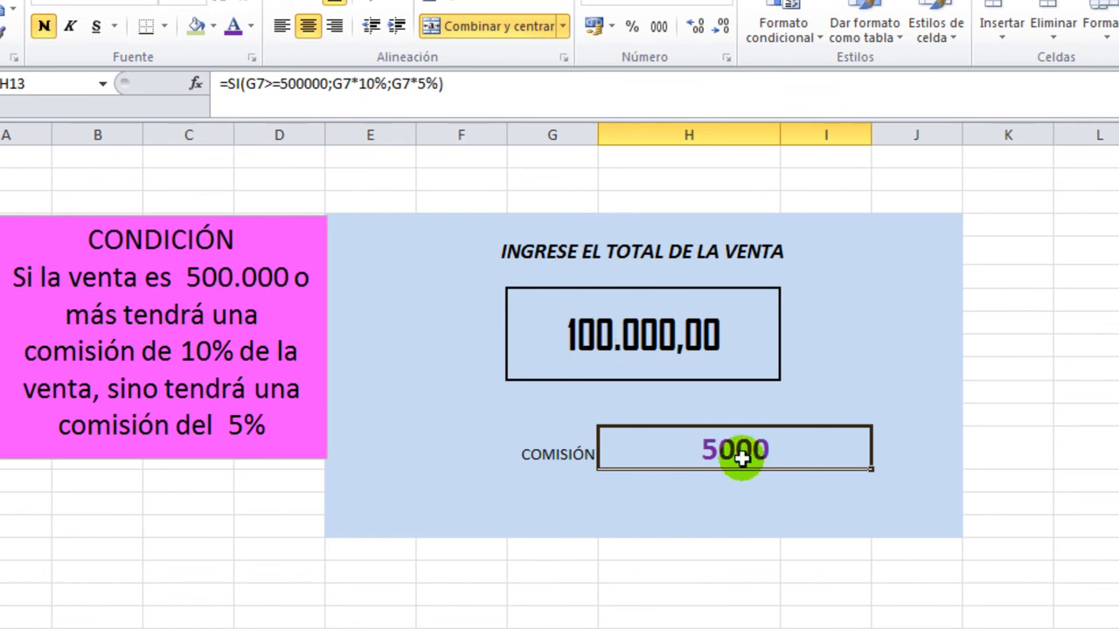
left_click(582, 329)
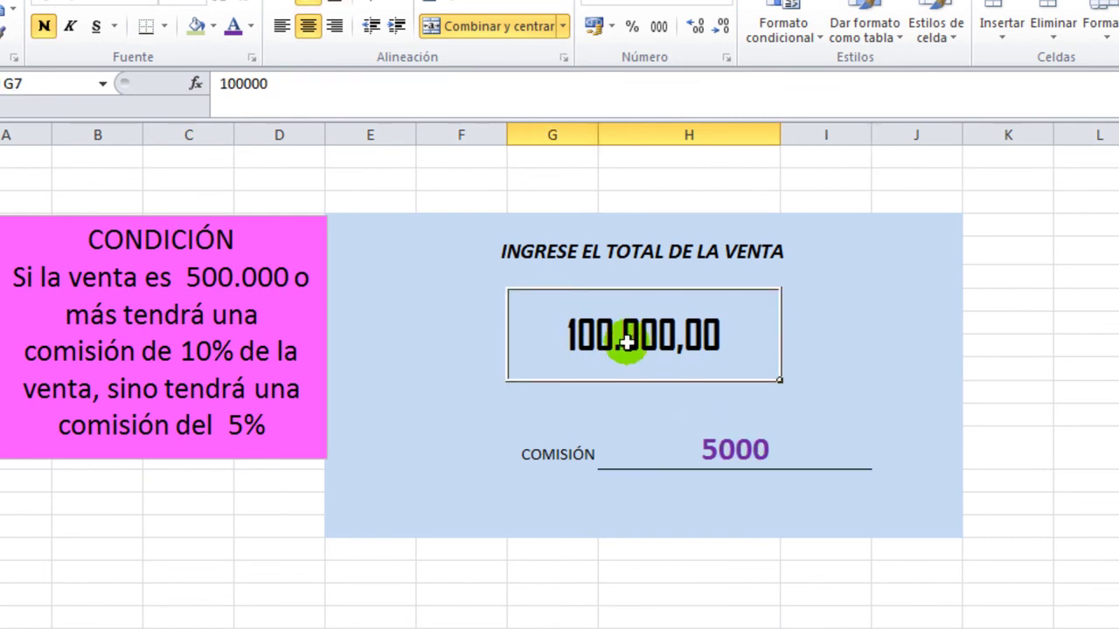
left_click_drag(186, 277, 292, 278)
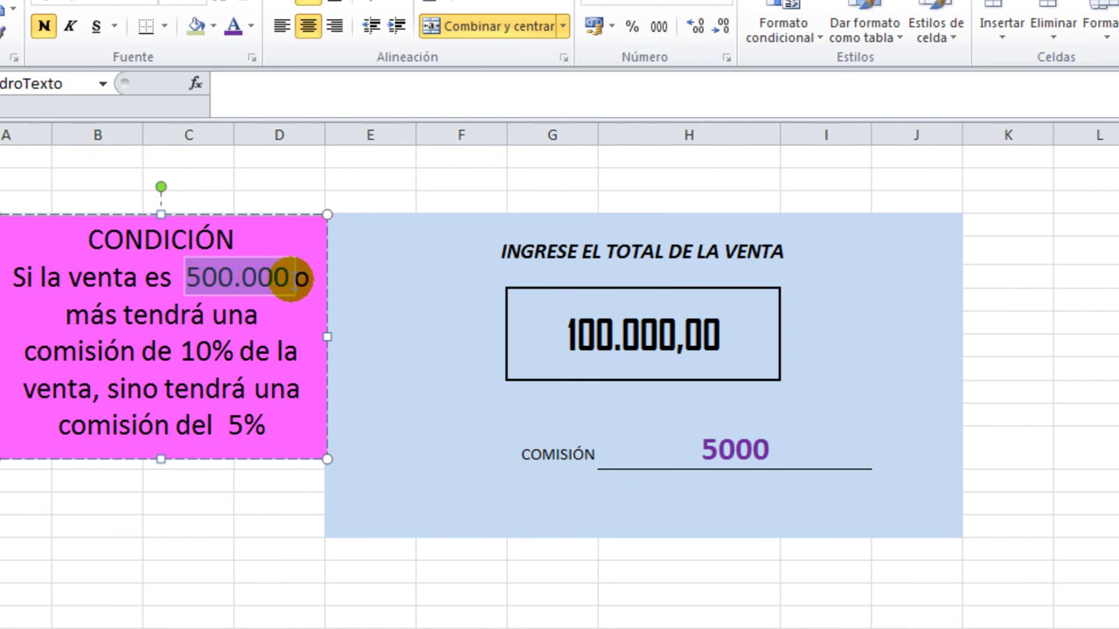
left_click(665, 355)
left_click(737, 455)
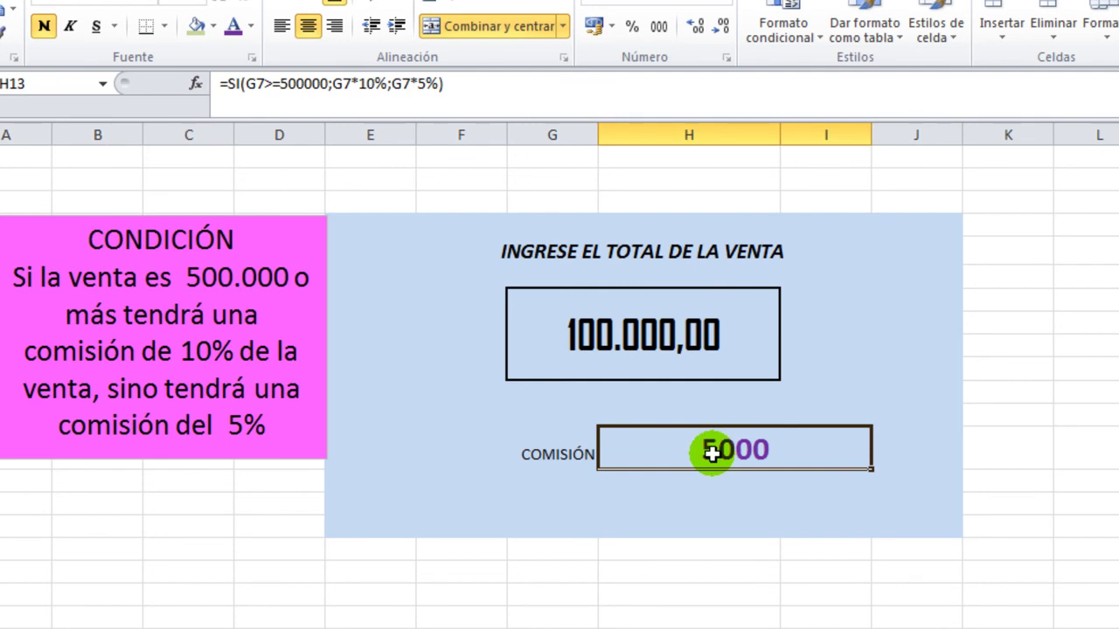
Test sale totals 500000, 9500000 and 200000 in G7, checking the commission each time
left_click(662, 343)
type("500.000")
key("Return")
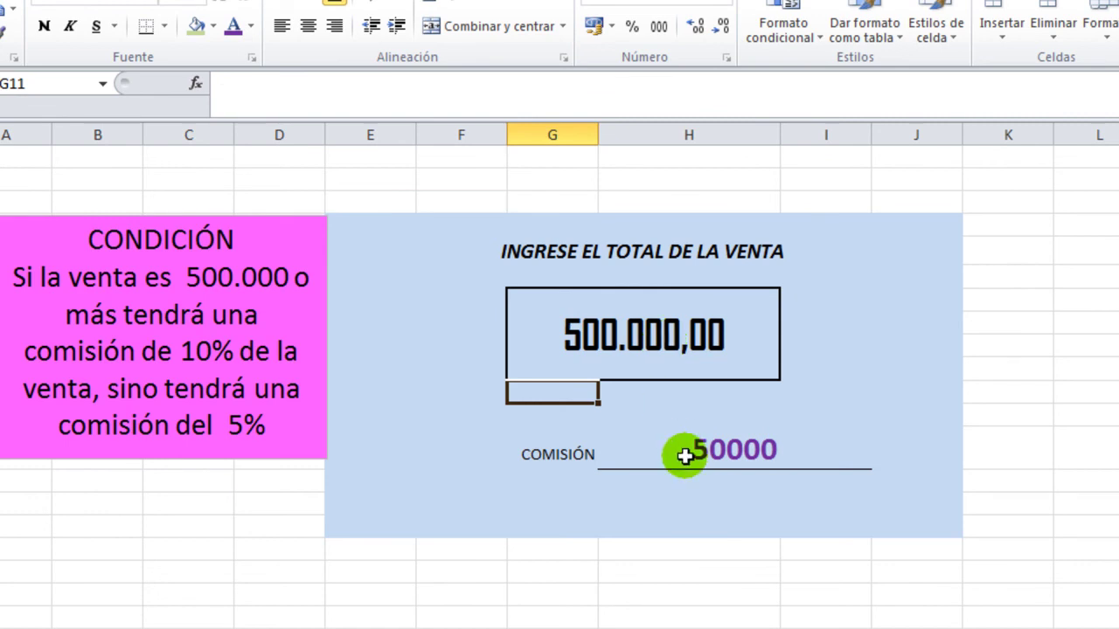
left_click(664, 339)
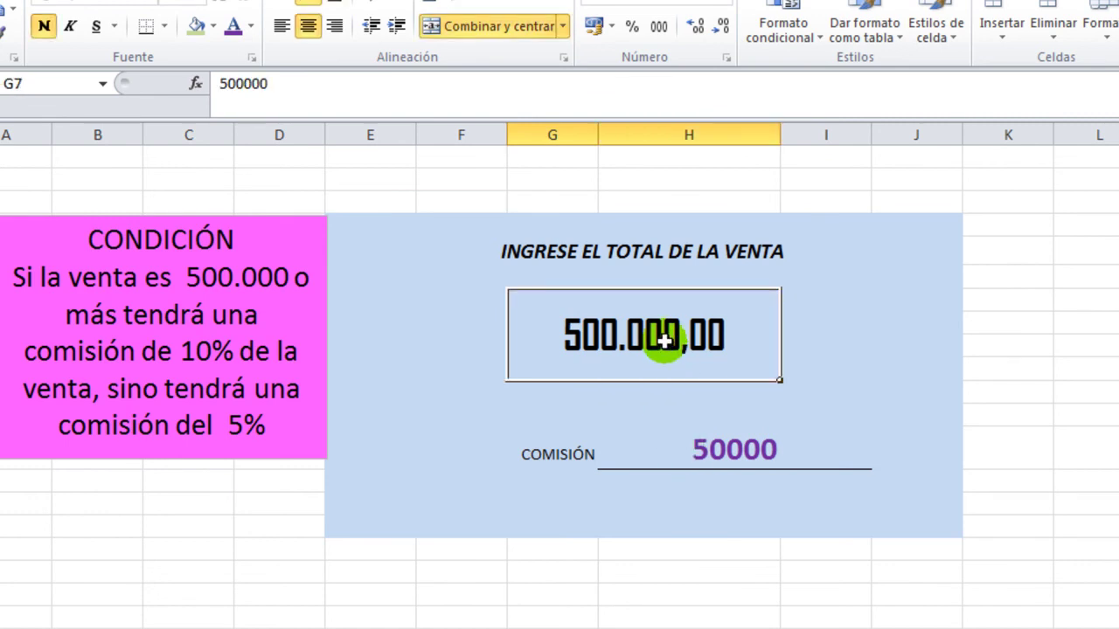
type("9.")
type("5")
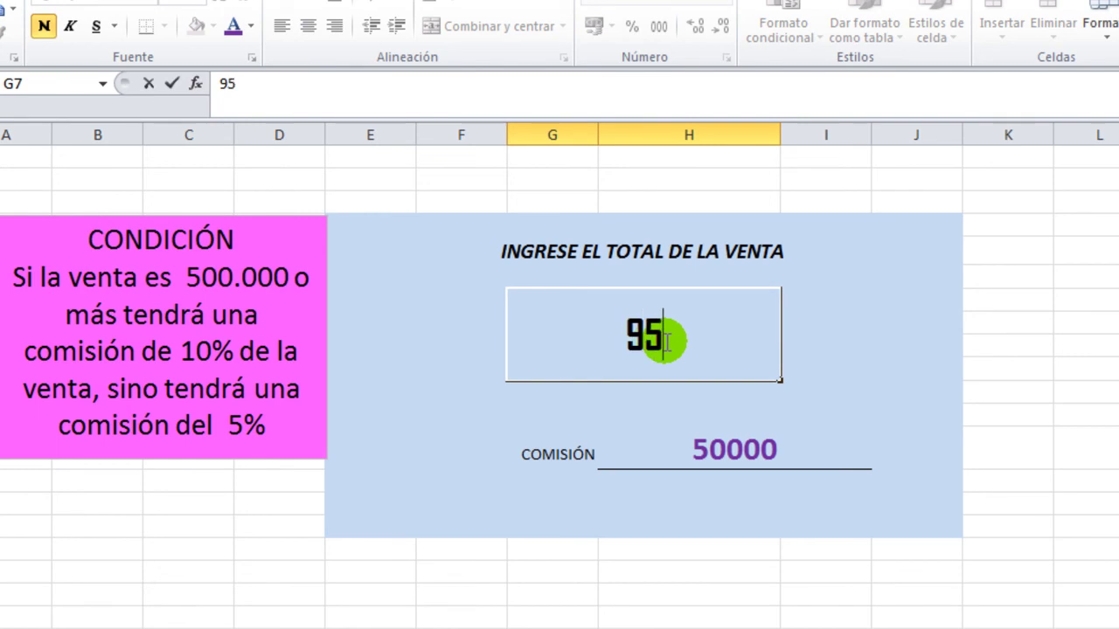
type("00.000")
key("Return")
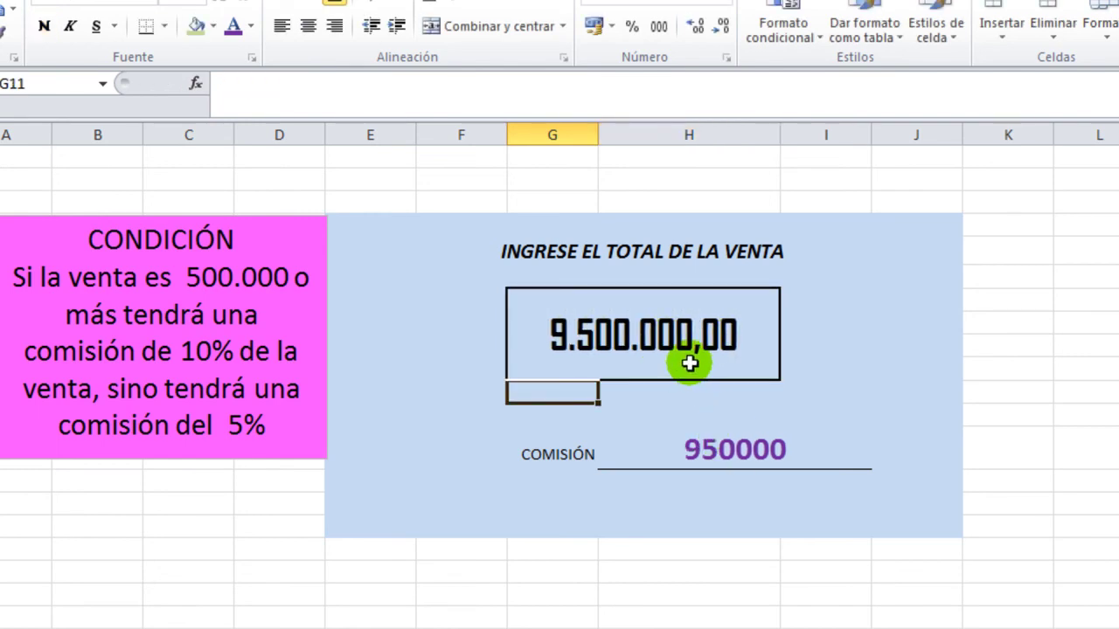
left_click(690, 363)
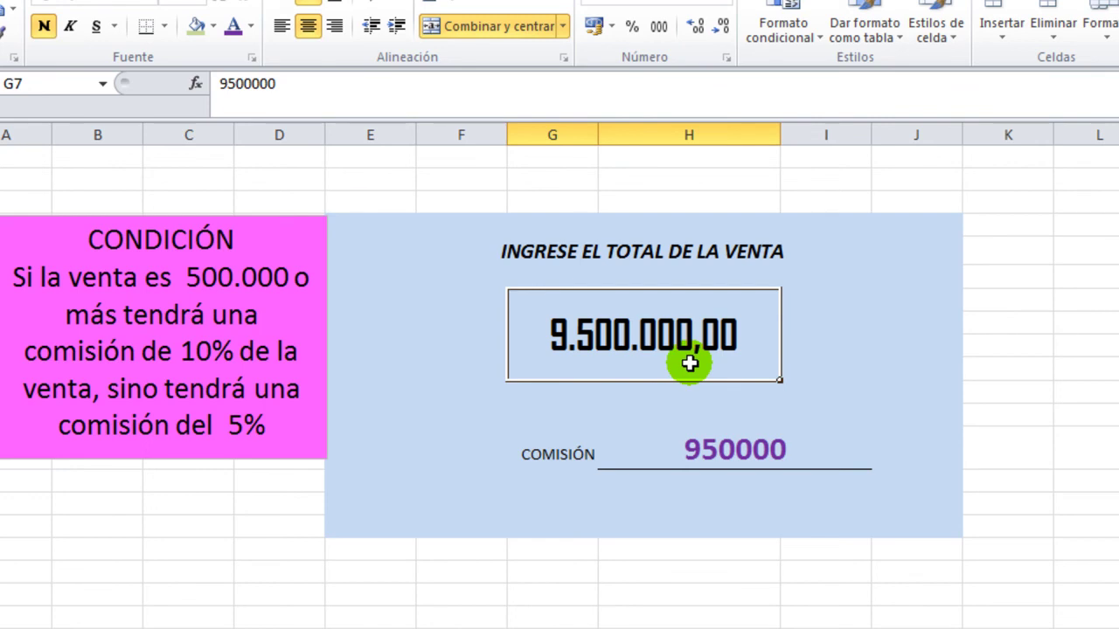
type("200000")
key("Return")
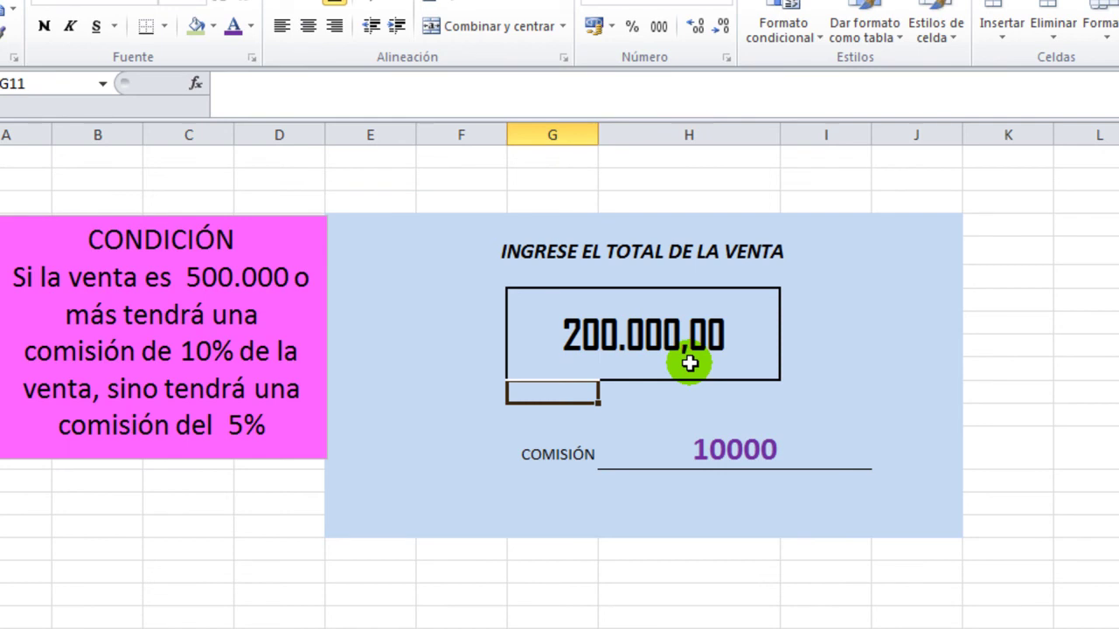
left_click(690, 362)
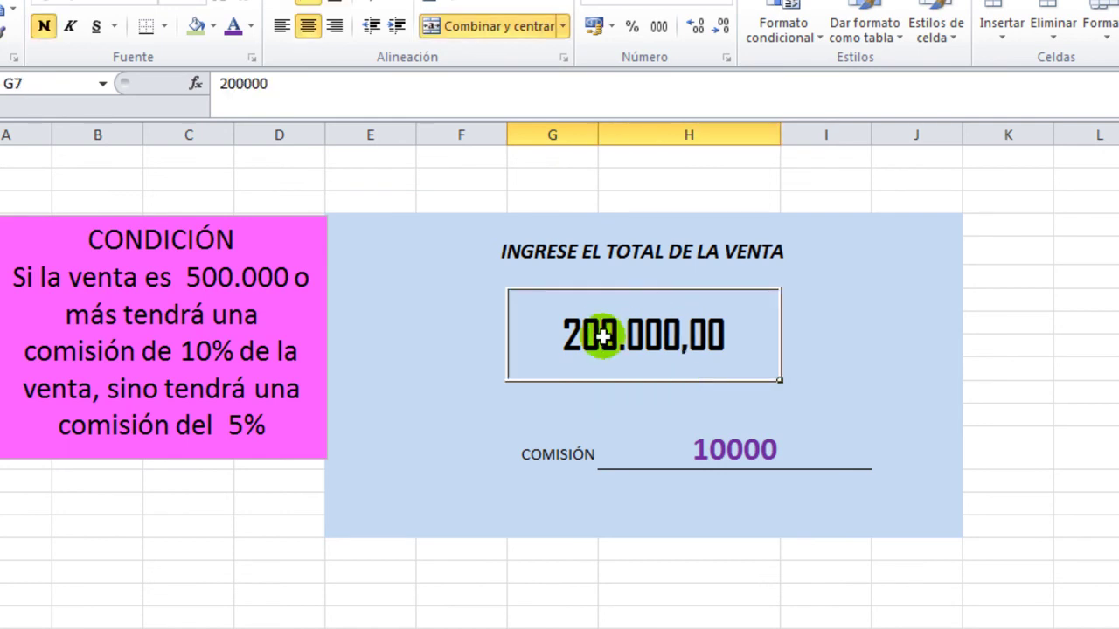
View the H13 commission formula, then go through Hoja1 to the Hoja3 sheet
left_click(724, 469)
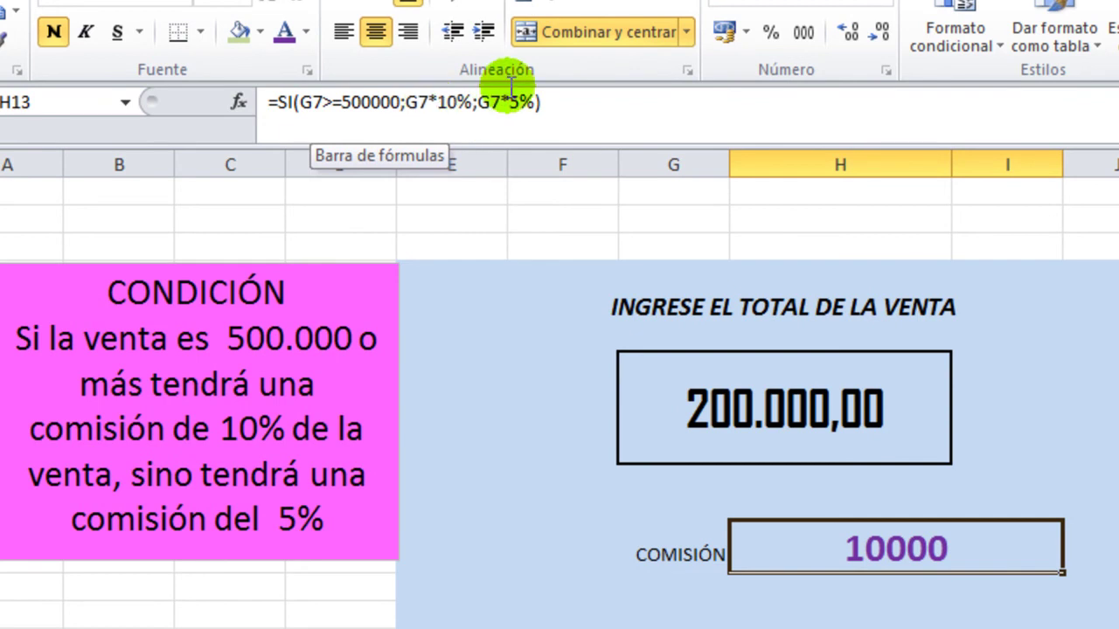
left_click(531, 202)
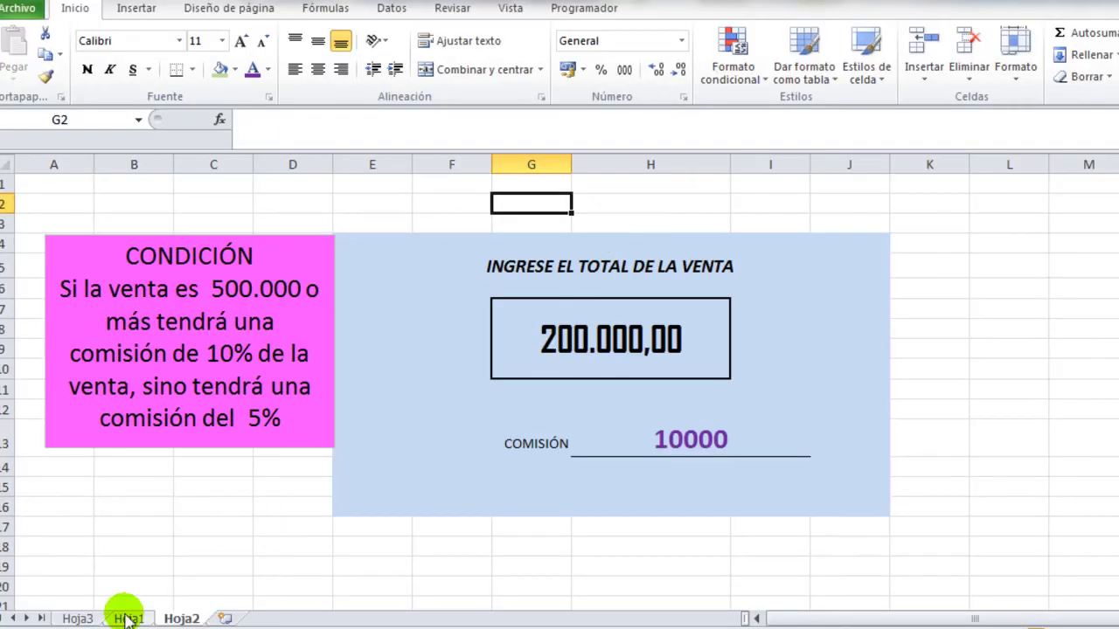
left_click(129, 619)
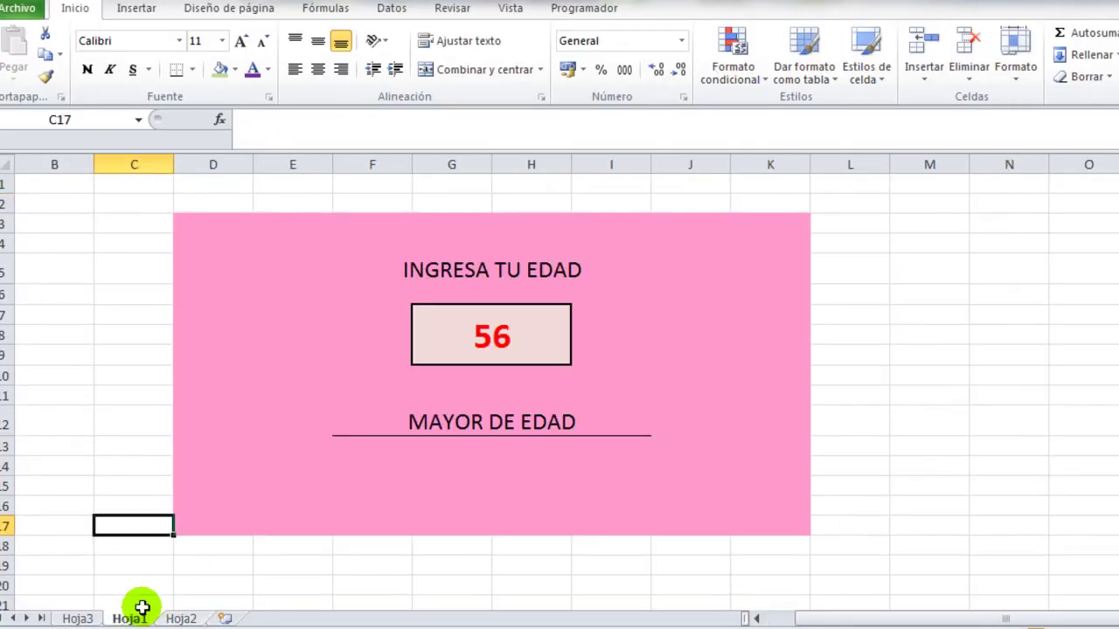
left_click(79, 619)
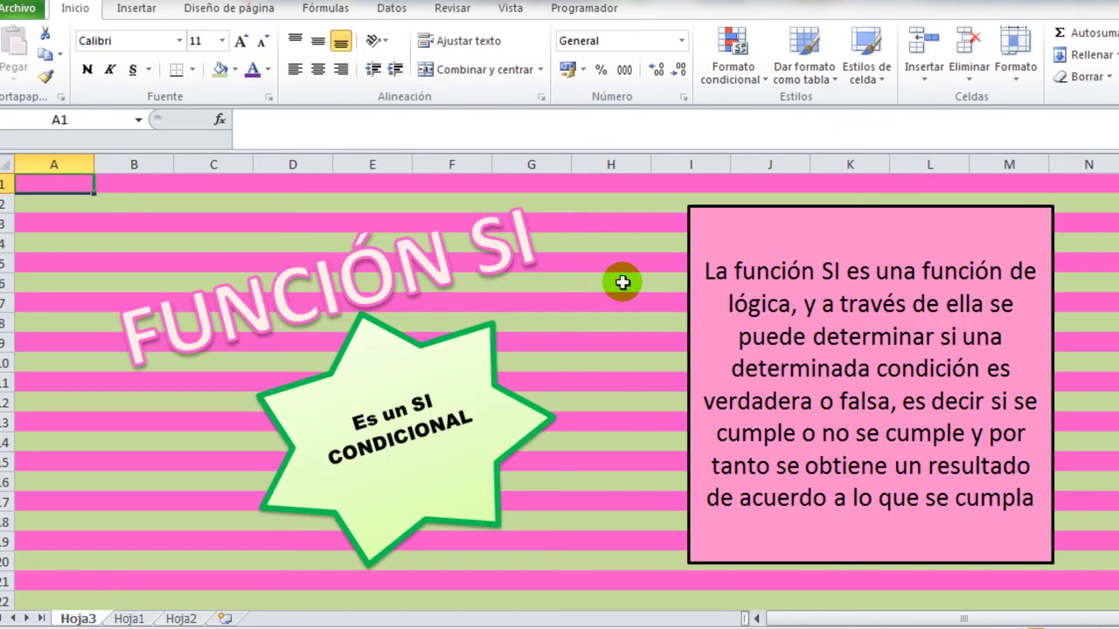